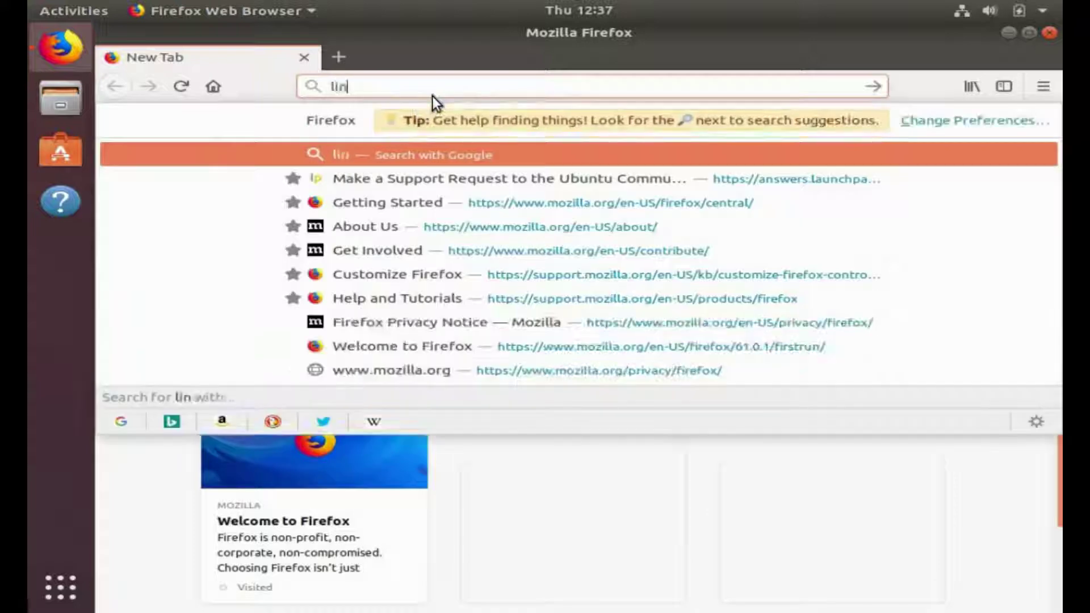
- Search Google for 'linux mint' from the Firefox address bar
{"action": "type", "text": "int"}
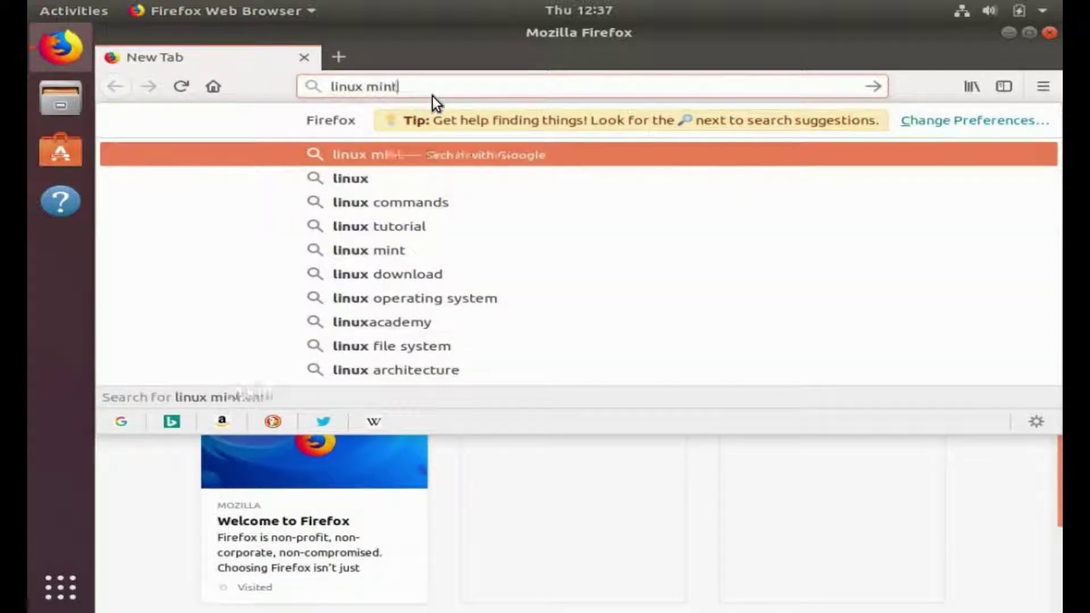
{"action": "key", "text": "Return"}
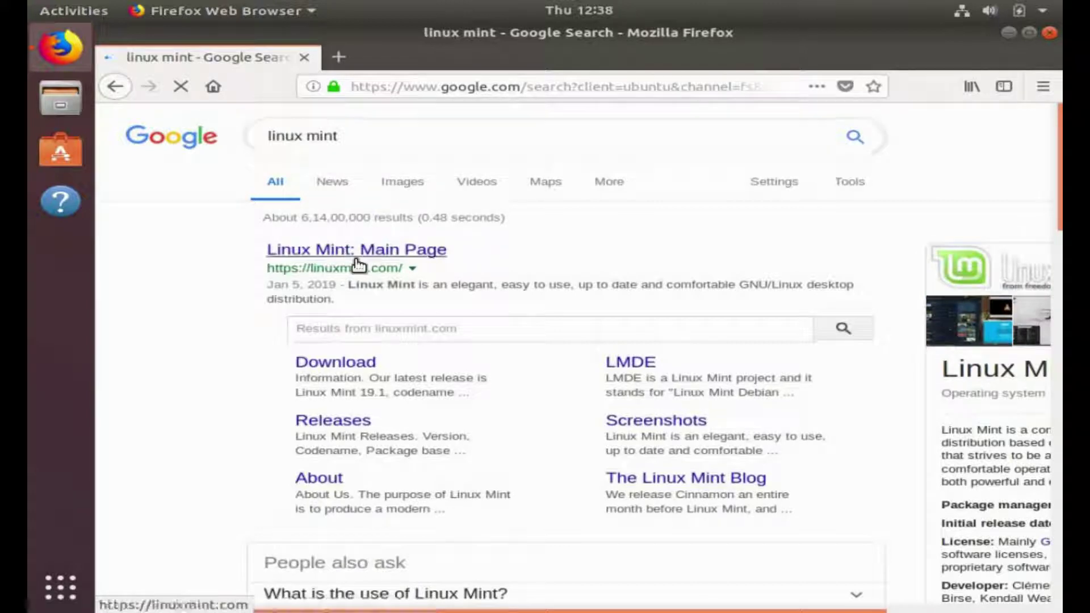
- Go from the Linux Mint main page to the Linux Mint 19.1 download page
{"action": "left_click", "coordinate": [358, 254]}
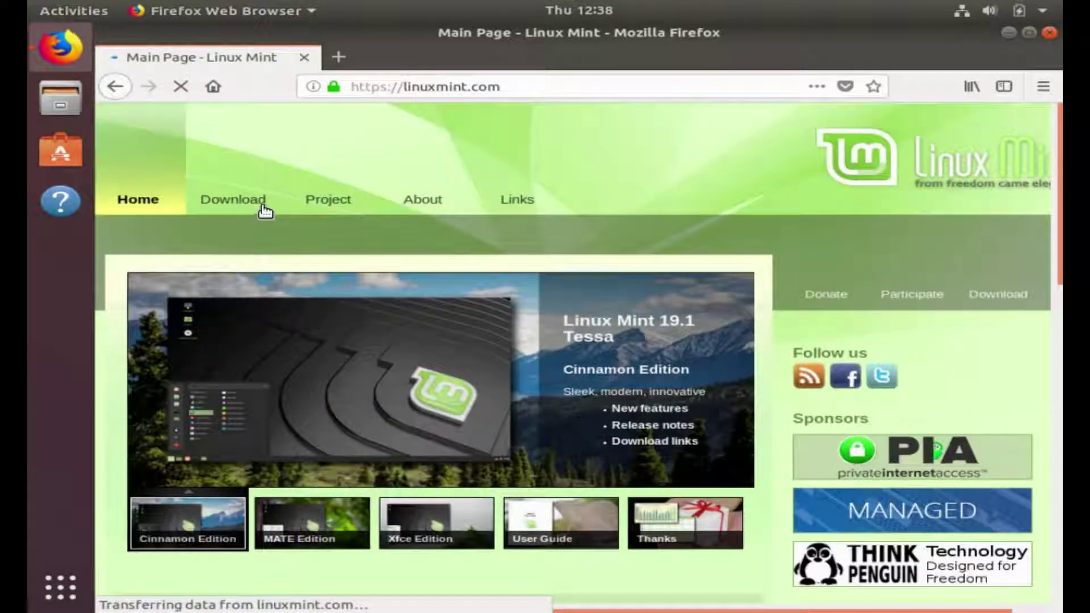
{"action": "mouse_move", "coordinate": [226, 210]}
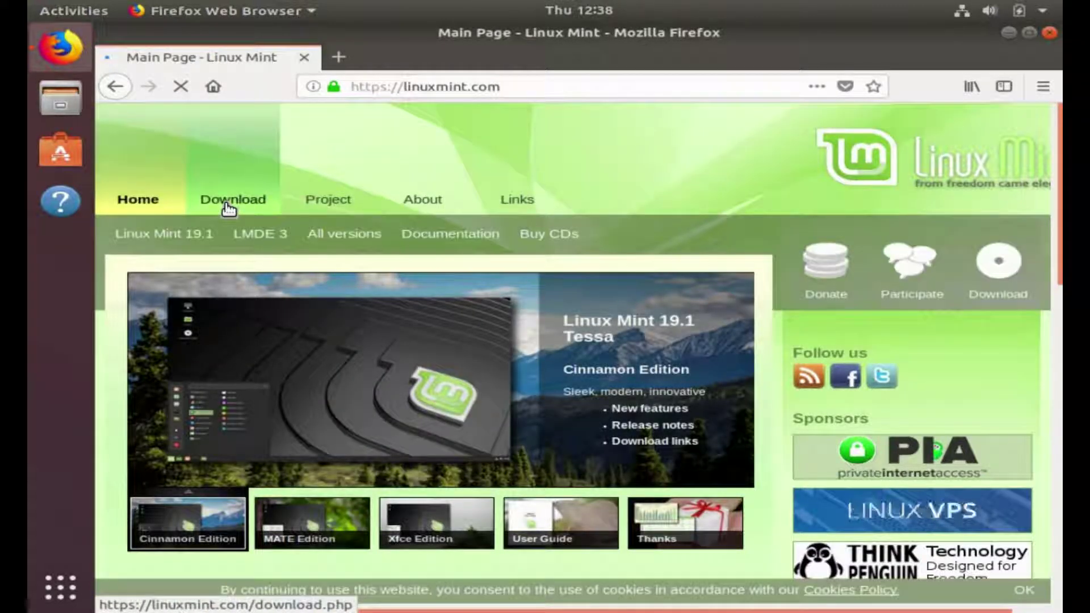
{"action": "left_click", "coordinate": [184, 244]}
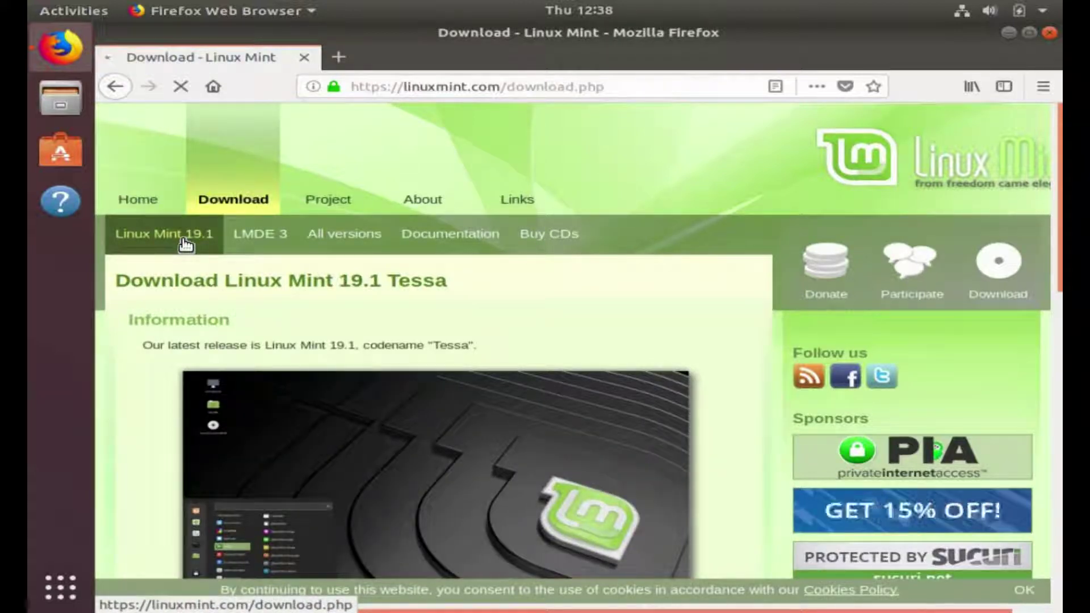
- Open the Cinnamon 64-bit edition page and scroll to its download mirrors
{"action": "scroll", "coordinate": [320, 297], "scroll_direction": "down", "scroll_amount": 5}
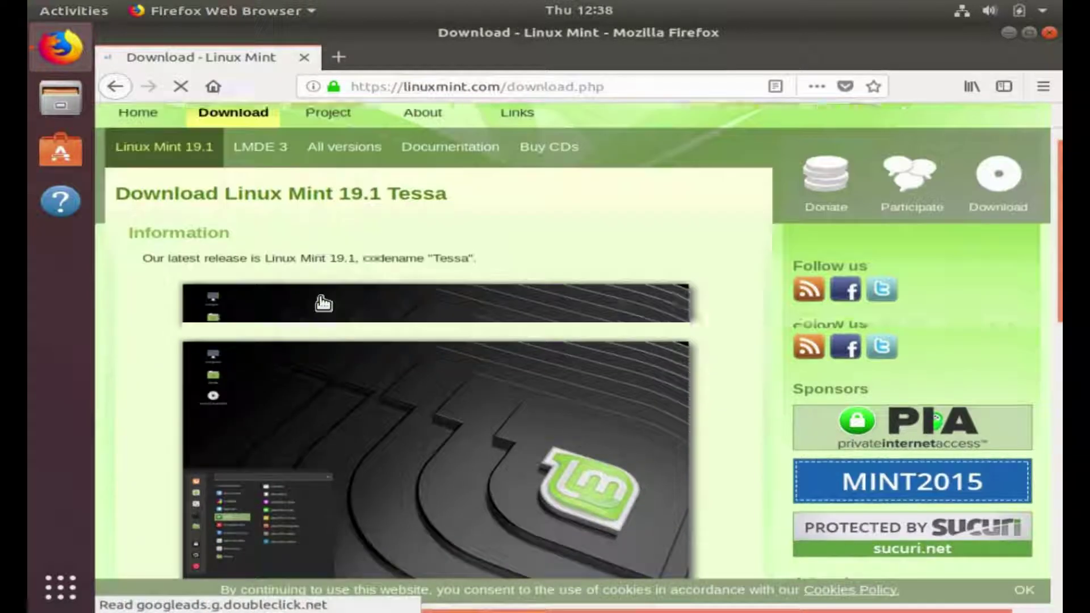
{"action": "scroll", "coordinate": [323, 302], "scroll_direction": "down", "scroll_amount": 1}
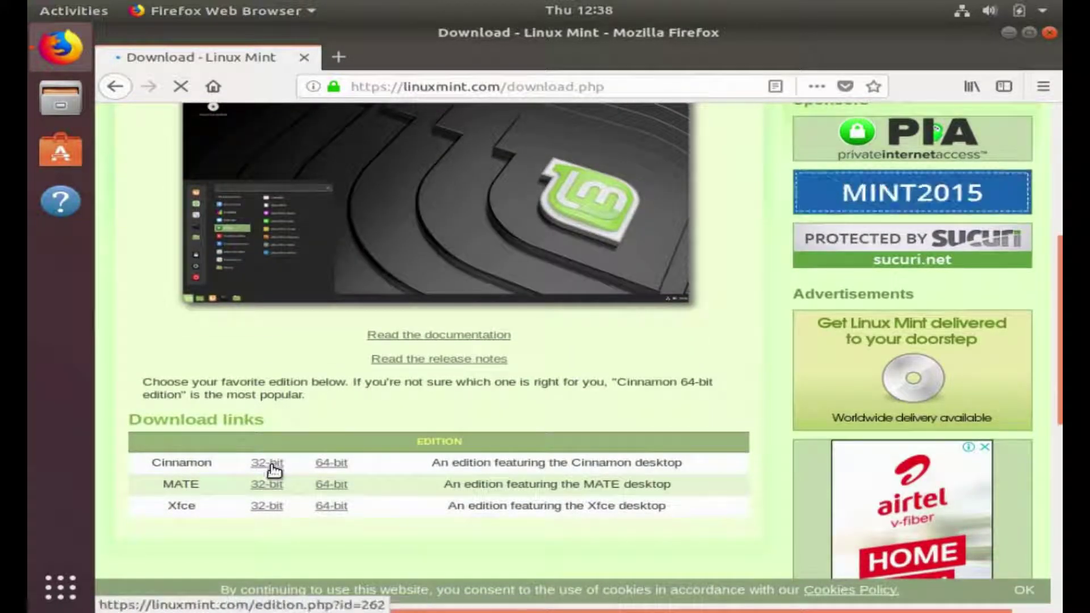
{"action": "left_click", "coordinate": [329, 464]}
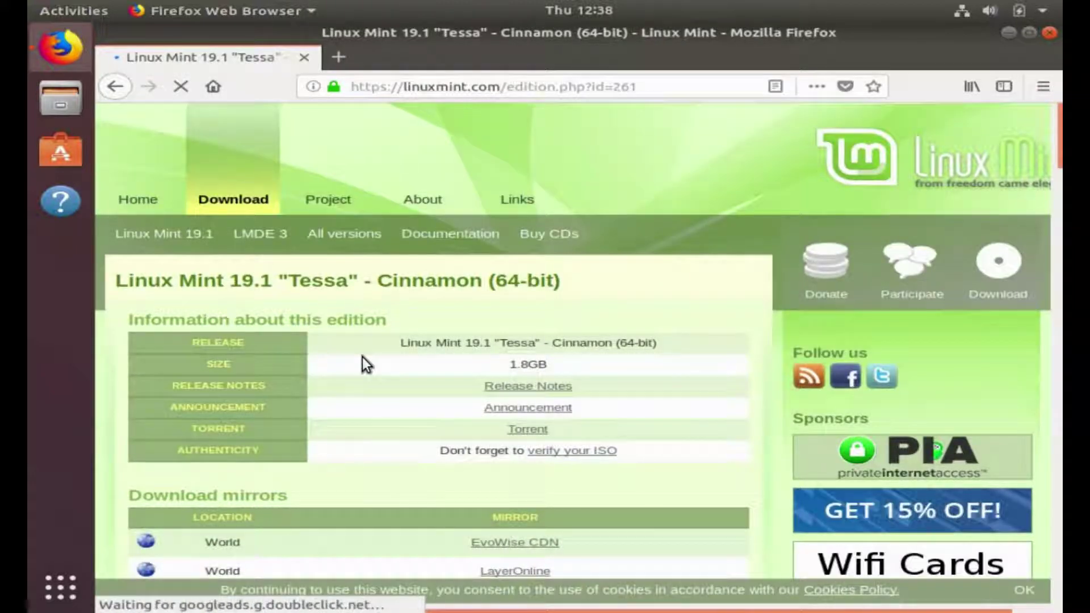
{"action": "scroll", "coordinate": [363, 356], "scroll_direction": "down", "scroll_amount": 1}
{"action": "scroll", "coordinate": [363, 356], "scroll_direction": "down", "scroll_amount": 3}
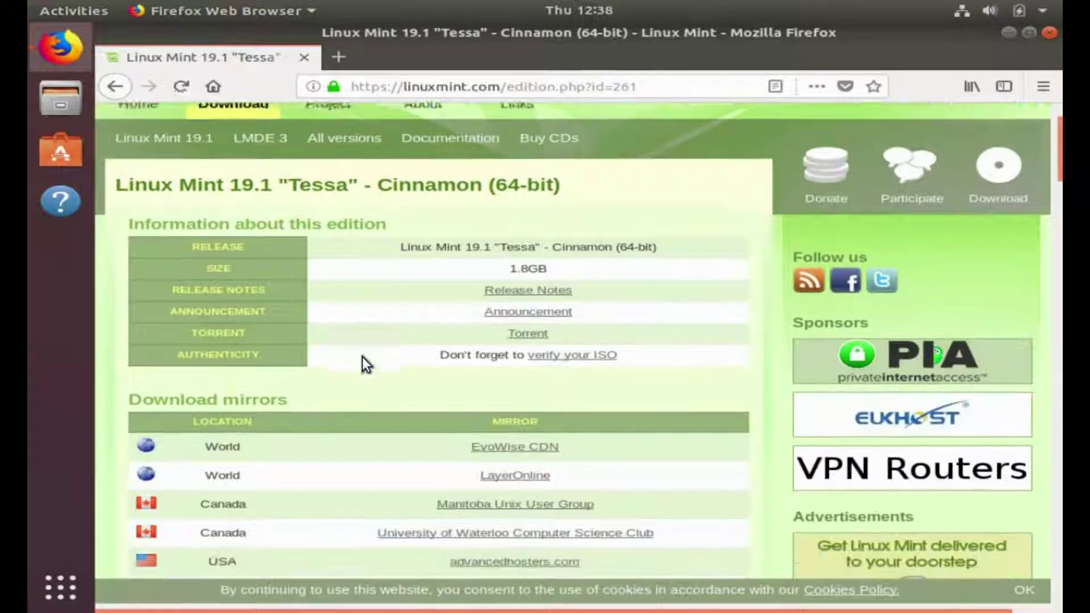
{"action": "scroll", "coordinate": [364, 400], "scroll_direction": "down", "scroll_amount": 1}
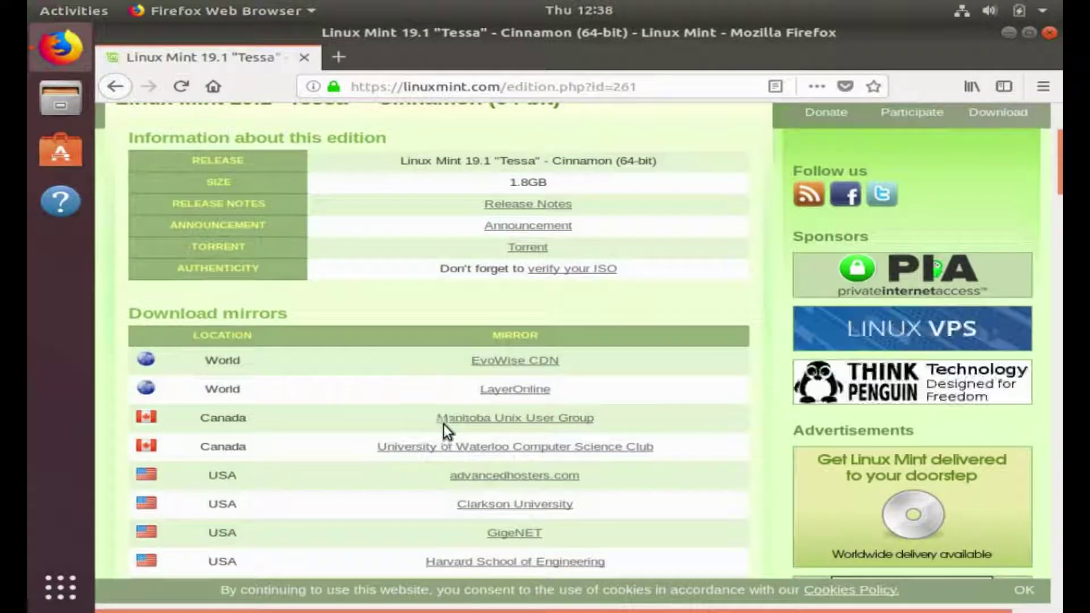
- Save linuxmint-19.1-cinnamon-64bit.iso from the Manitoba Unix User Group mirror, then close Firefox
{"action": "left_click", "coordinate": [473, 423]}
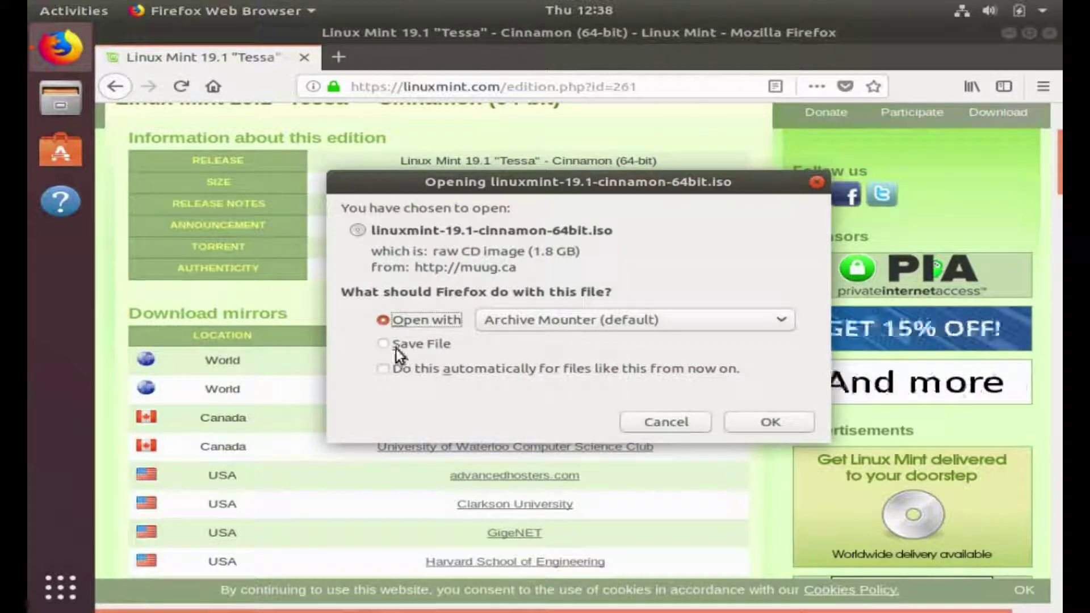
{"action": "left_click", "coordinate": [396, 346]}
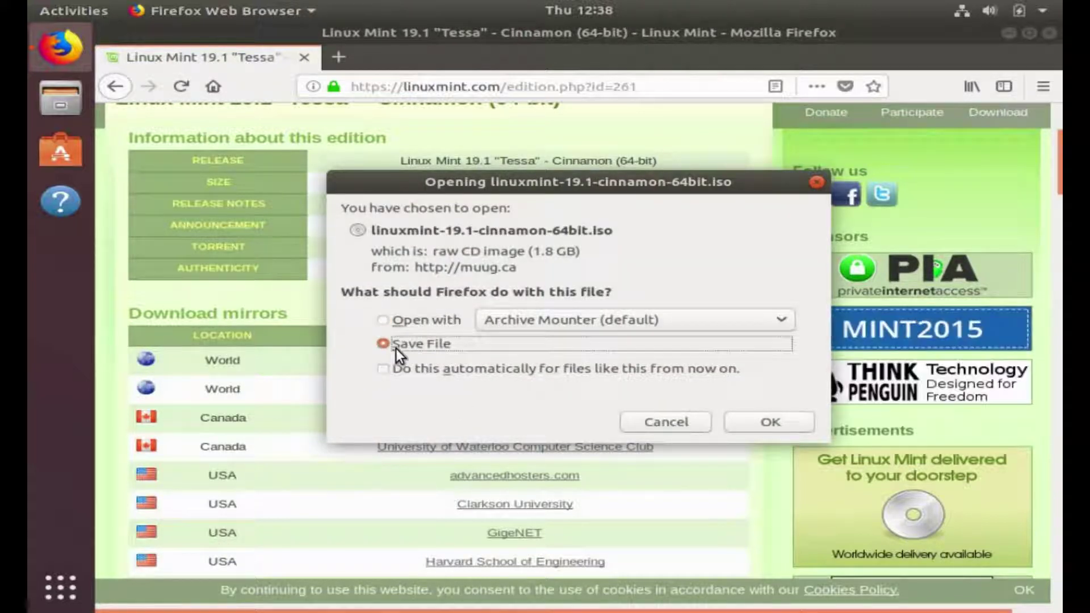
{"action": "left_click", "coordinate": [761, 425]}
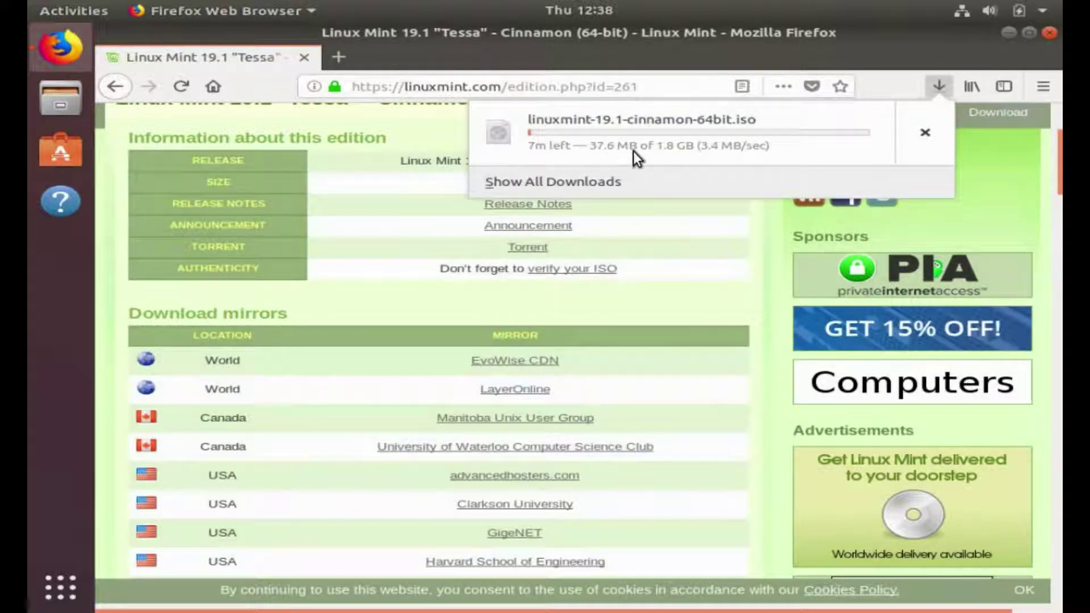
{"action": "left_click", "coordinate": [742, 254]}
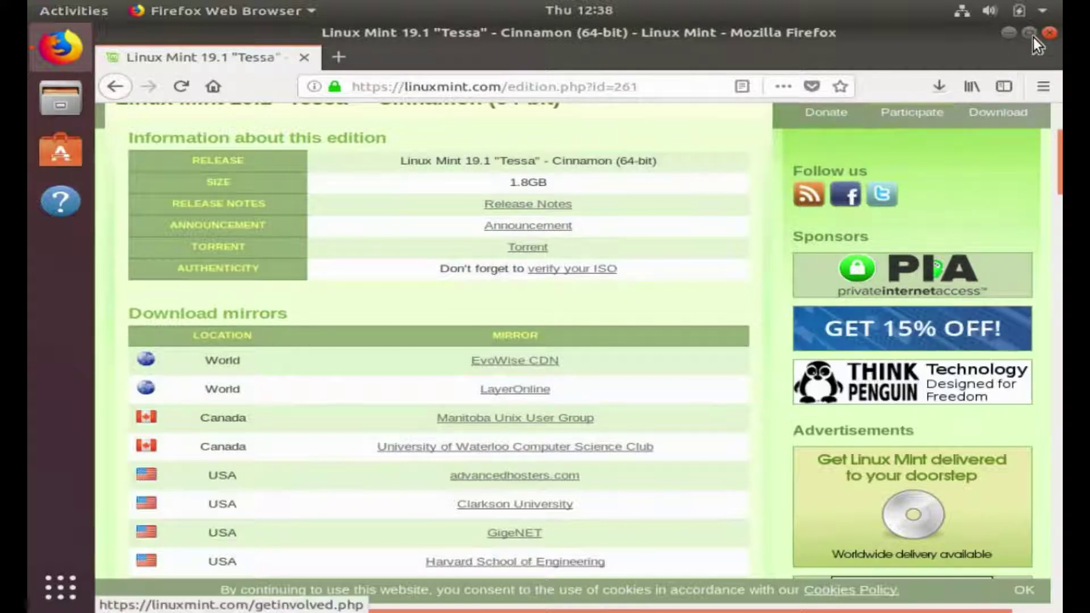
{"action": "left_click", "coordinate": [1050, 33]}
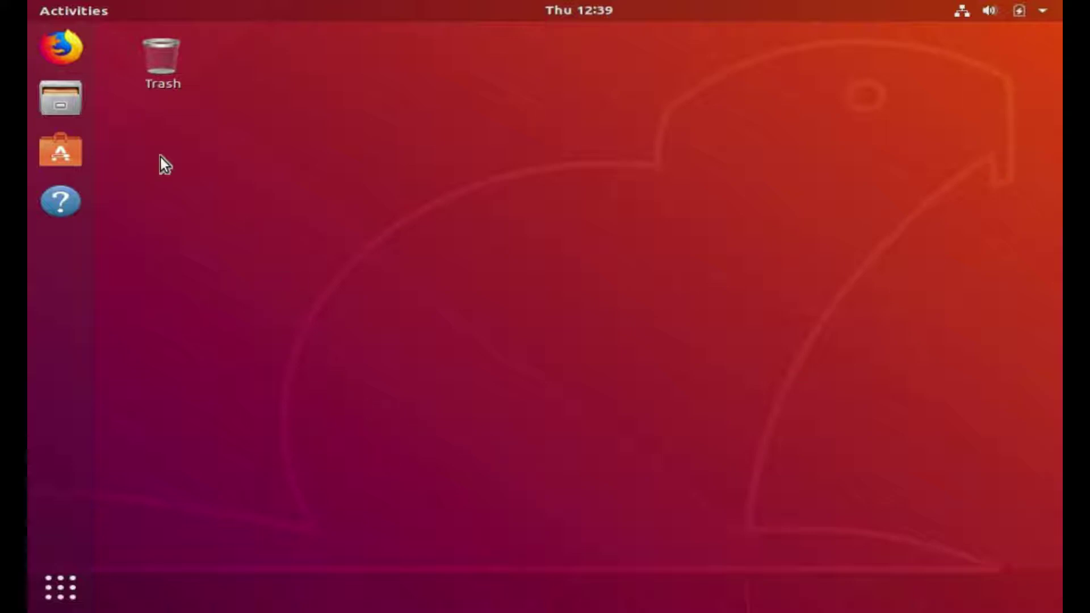
- Check that the Linux Mint ISO is in the Downloads folder in Files, then show all applications
{"action": "left_click", "coordinate": [83, 97]}
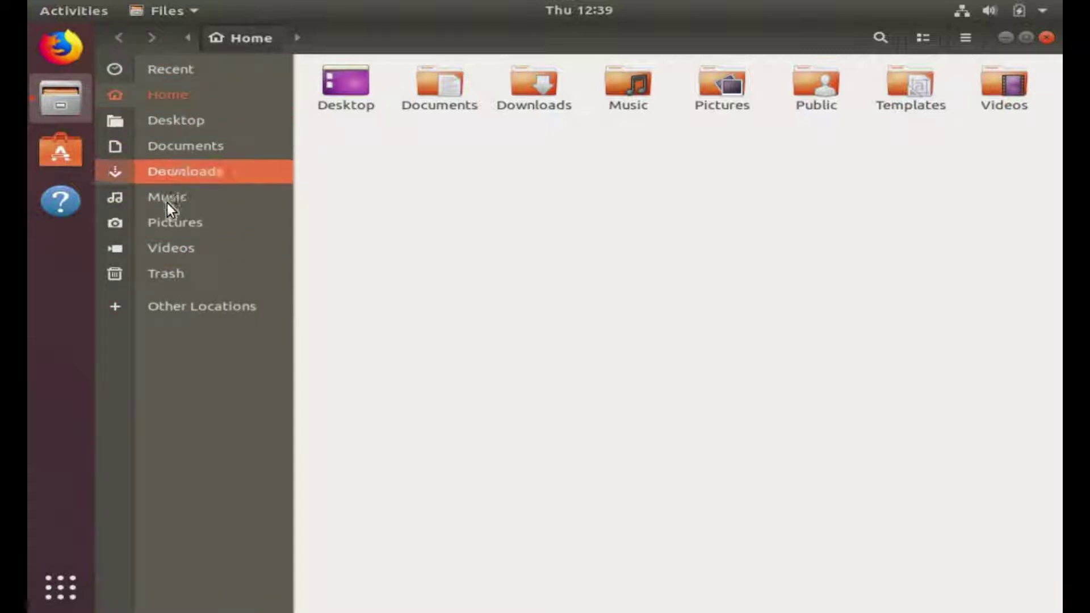
{"action": "left_click", "coordinate": [170, 171]}
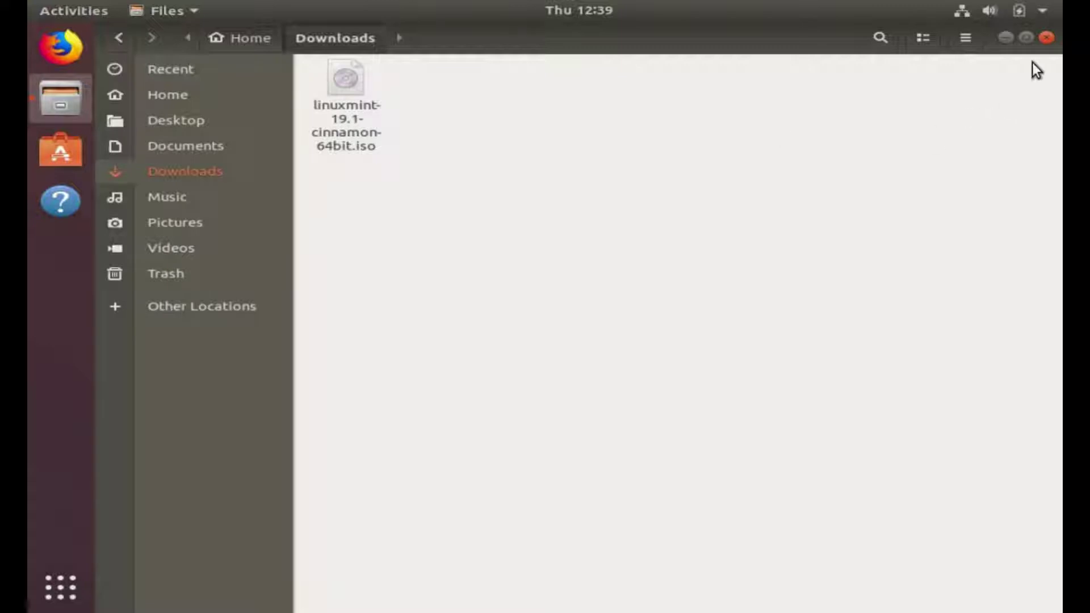
{"action": "left_click", "coordinate": [1047, 37]}
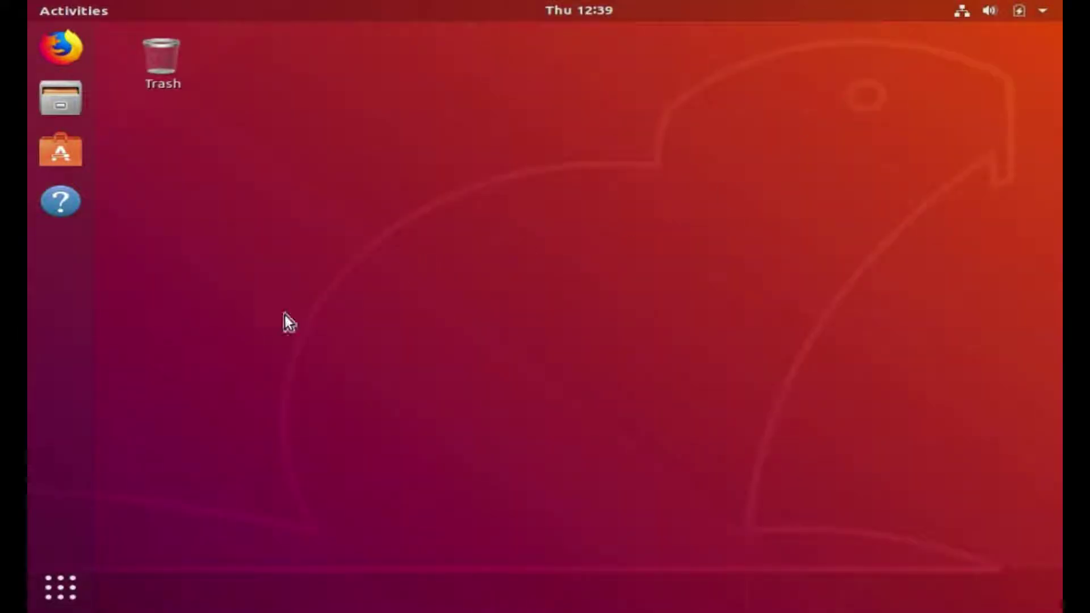
{"action": "left_click", "coordinate": [61, 591]}
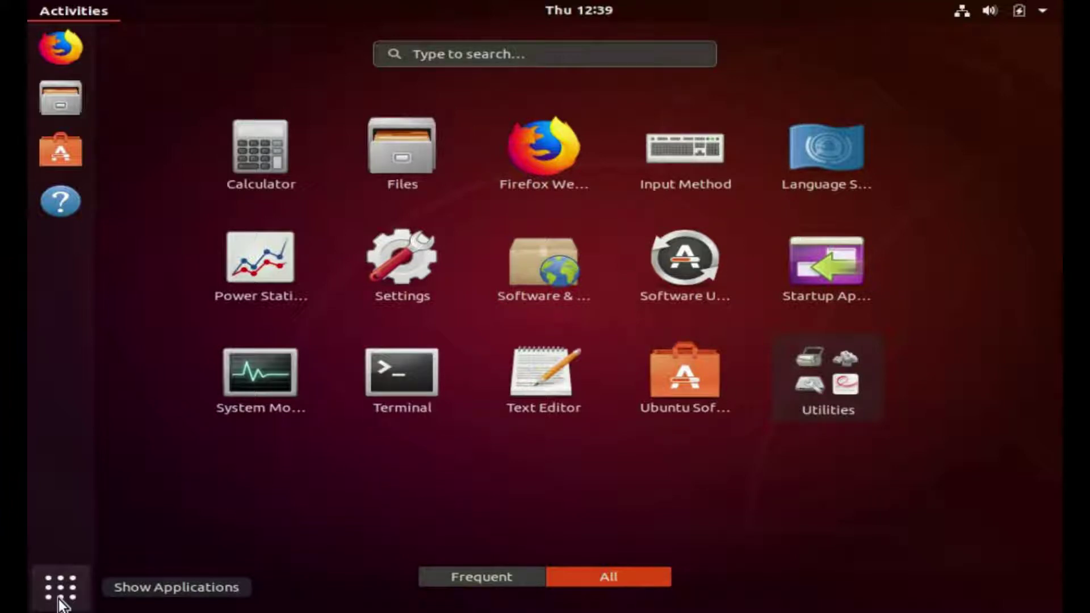
- Launch Terminal and run 'sudo apt install xfburn' with the administrator password
{"action": "type", "text": "terminal"}
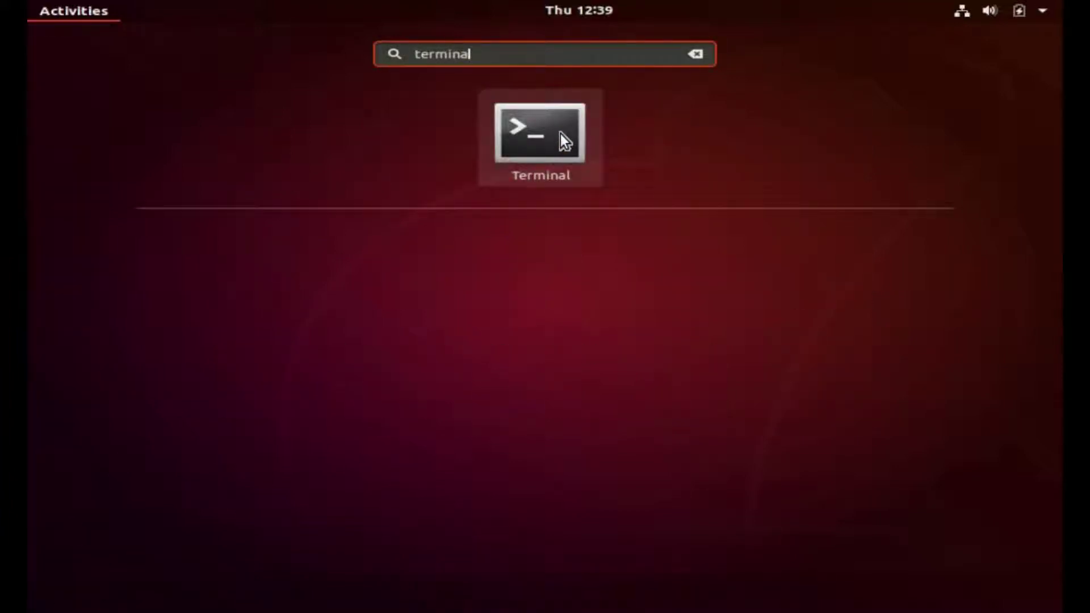
{"action": "left_click", "coordinate": [560, 134]}
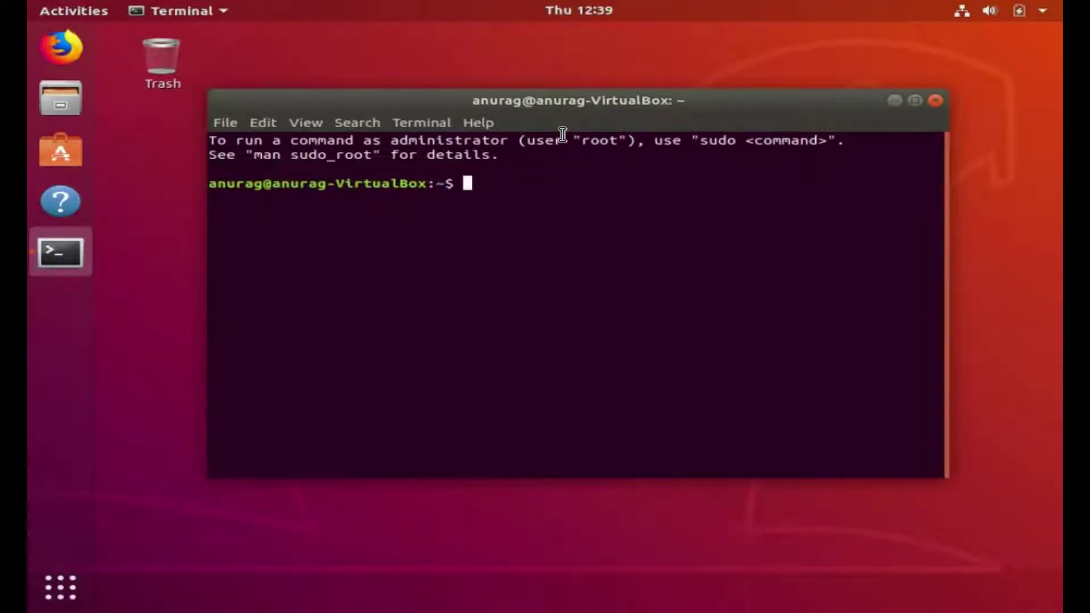
{"action": "type", "text": "sudo apt insta;;"}
{"action": "key", "text": "BackSpace"}
{"action": "key", "text": "BackSpace"}
{"action": "type", "text": "ll xfburn"}
{"action": "key", "text": "Return"}
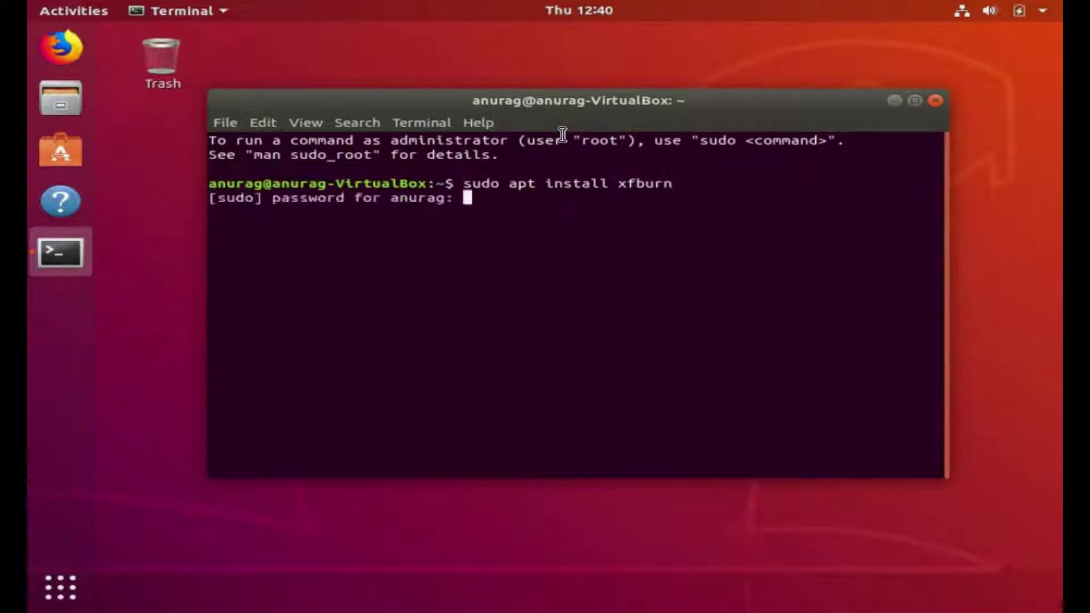
{"action": "key", "text": "Return"}
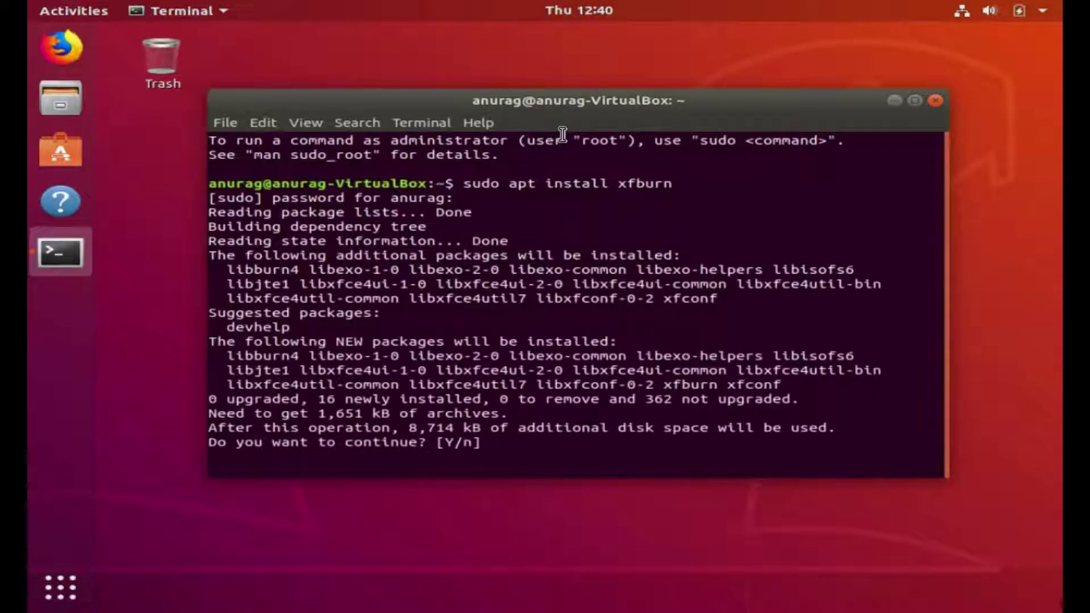
- Confirm the package install with 'y', then exit Terminal after the fetch errors
{"action": "type", "text": "y"}
{"action": "key", "text": "Return"}
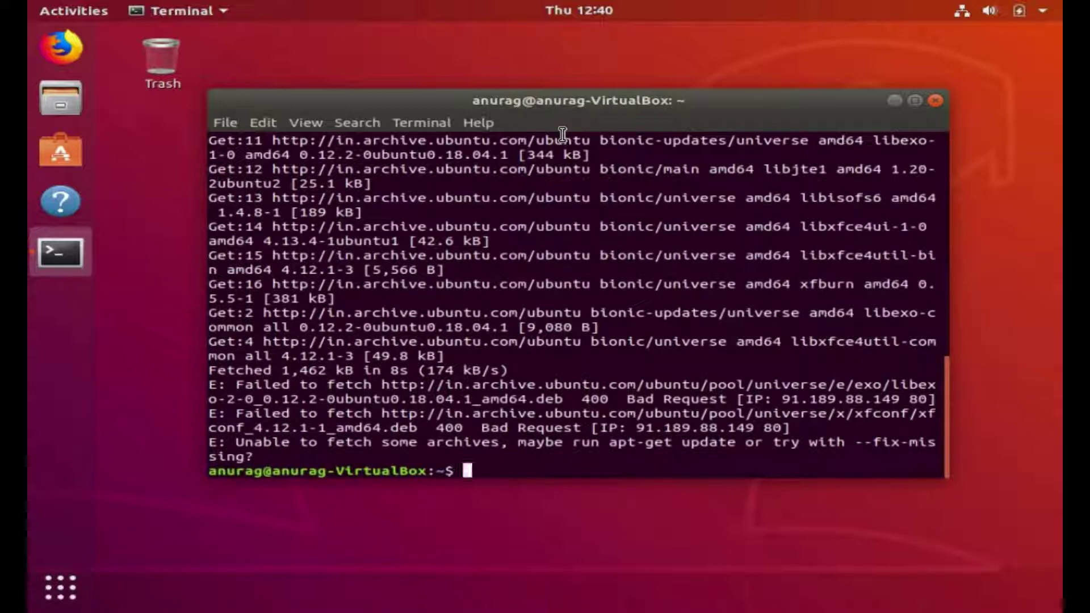
{"action": "type", "text": "exit"}
{"action": "key", "text": "Return"}
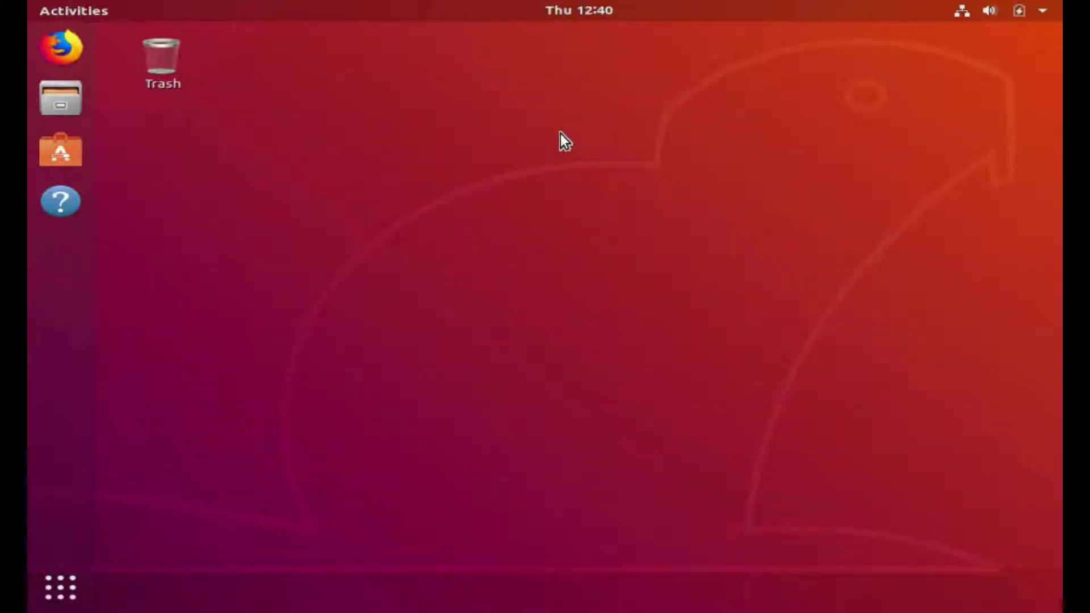
- Find Xfburn in Ubuntu Software and install it, authorising with the password
{"action": "left_click", "coordinate": [52, 600]}
{"action": "type", "text": "xlfburn"}
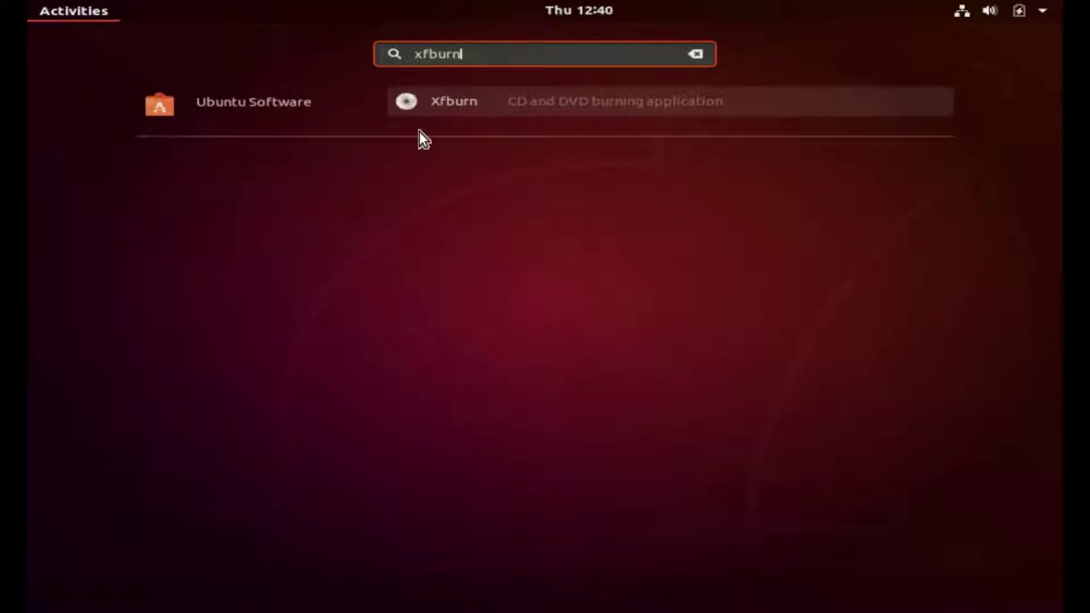
{"action": "left_click", "coordinate": [424, 101]}
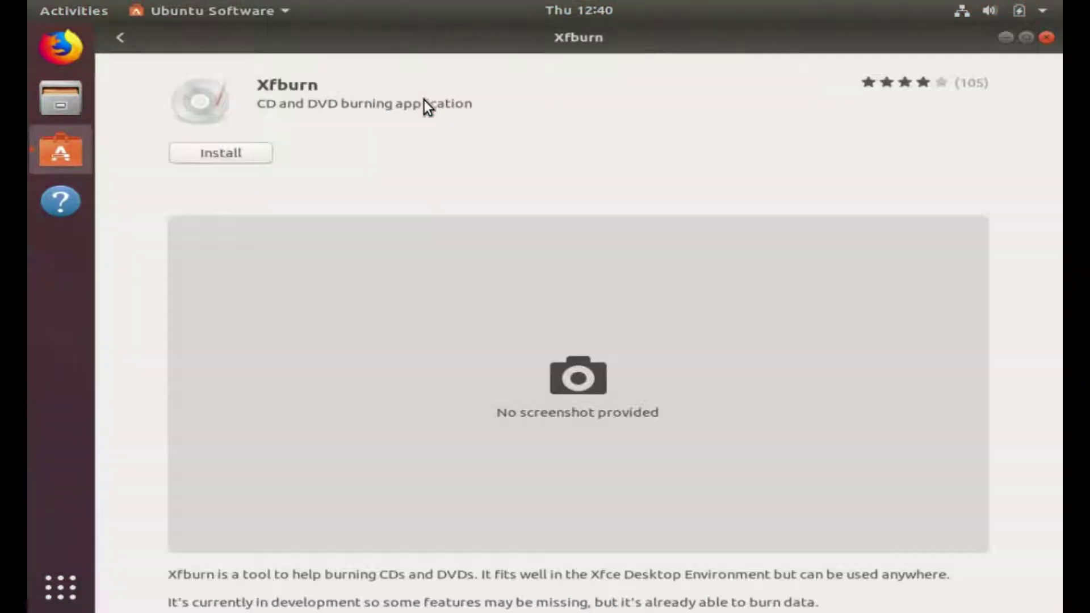
{"action": "left_click", "coordinate": [231, 152]}
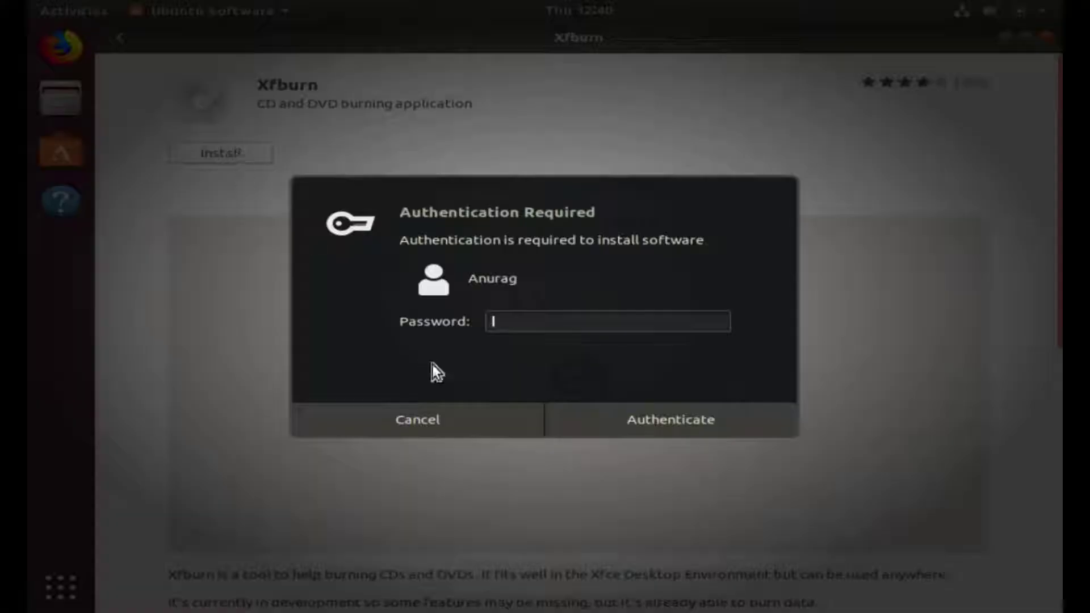
{"action": "type", "text": "****"}
{"action": "key", "text": "Return"}
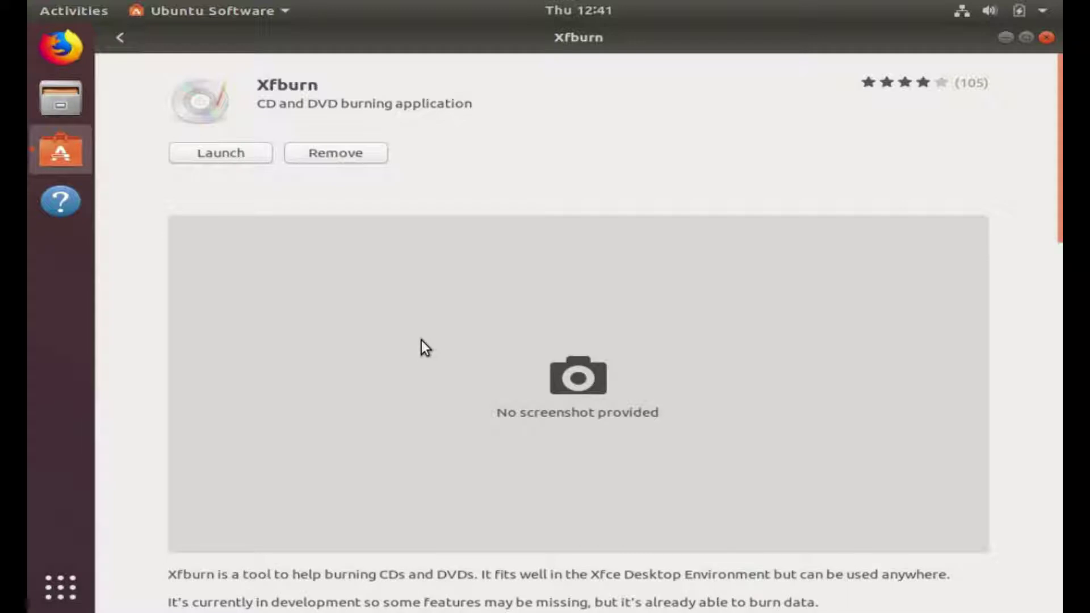
- Close Ubuntu Software, launch Xfburn, and open its Burn Image dialog
{"action": "left_click", "coordinate": [1048, 38]}
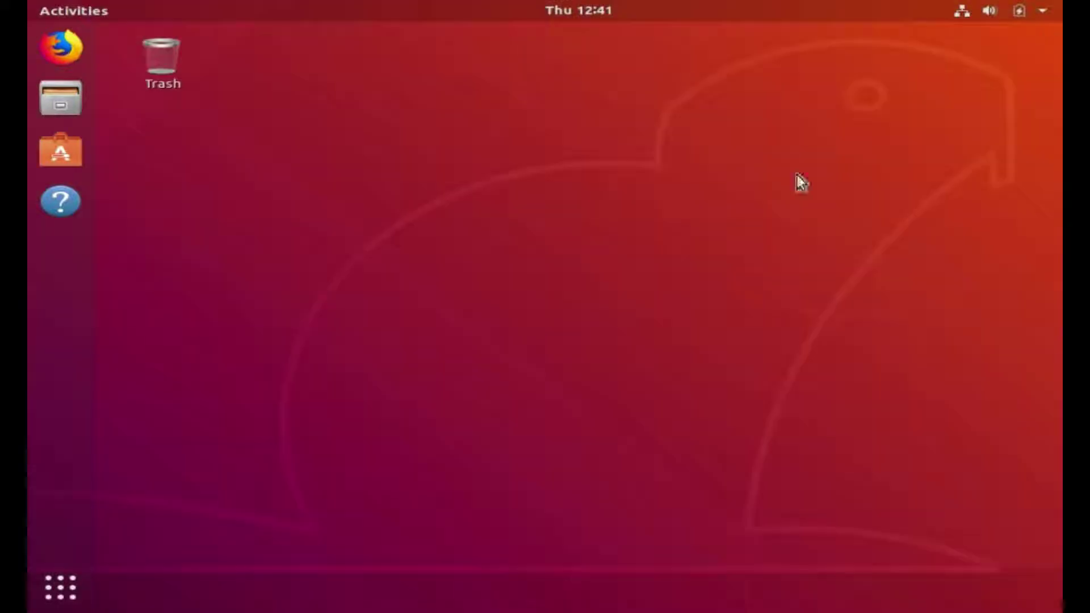
{"action": "left_click", "coordinate": [50, 599]}
{"action": "type", "text": "xfl"}
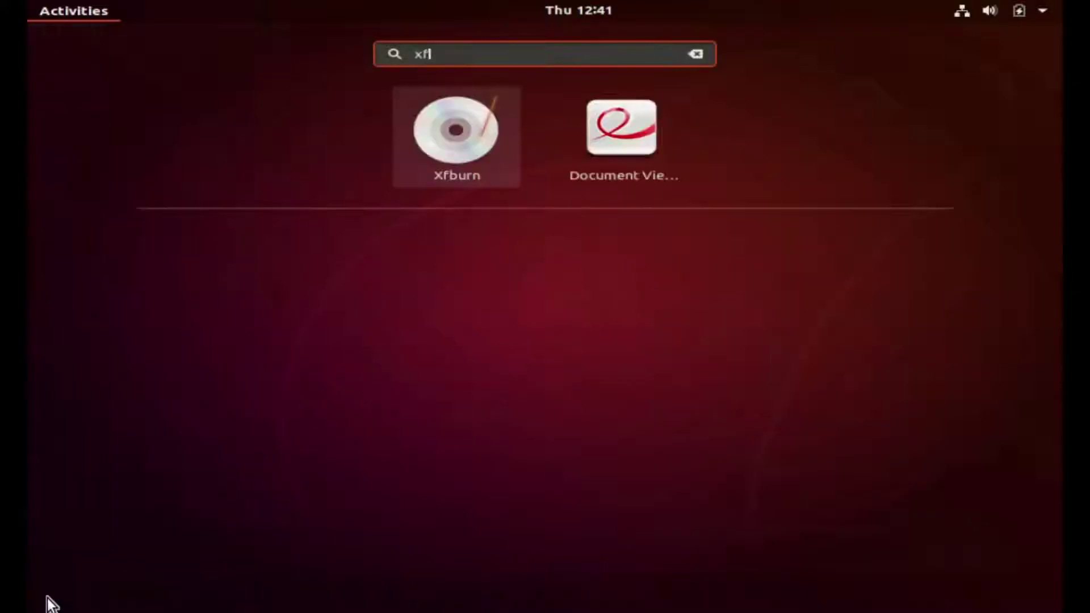
{"action": "type", "text": "b"}
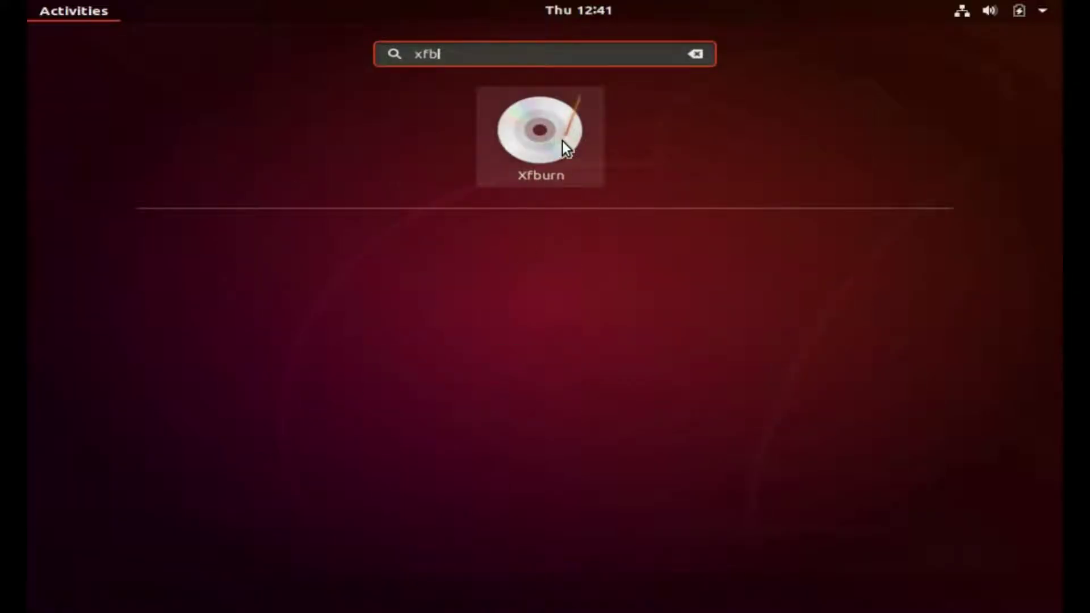
{"action": "left_click", "coordinate": [562, 141]}
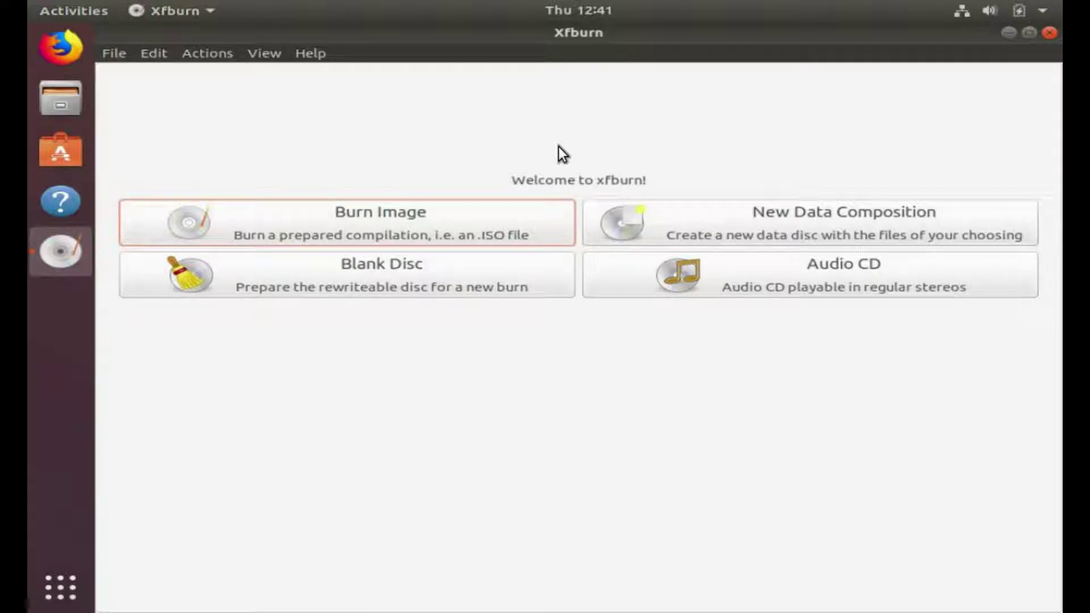
{"action": "left_click", "coordinate": [386, 223]}
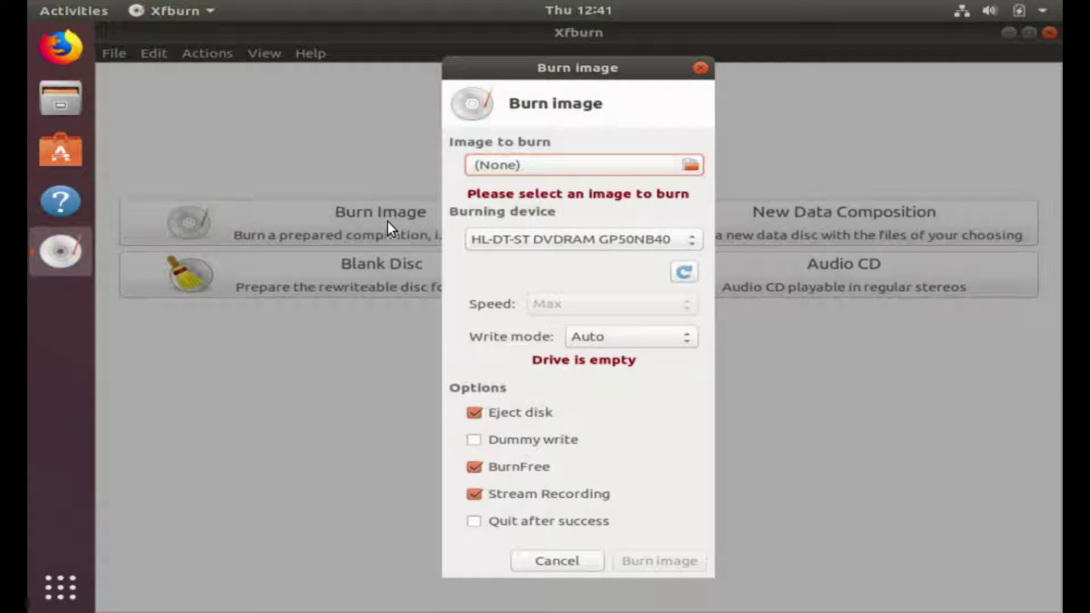
- Choose linuxmint-19.1-cinnamon-64bit.iso from Downloads as the image and start burning the DVD
{"action": "left_click", "coordinate": [688, 165]}
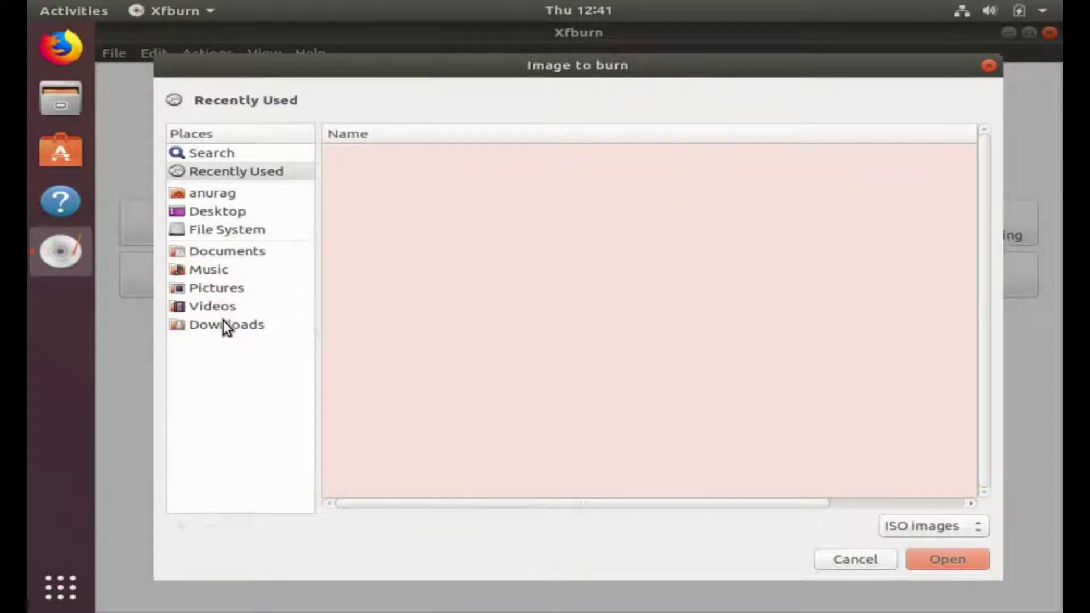
{"action": "left_click", "coordinate": [223, 321]}
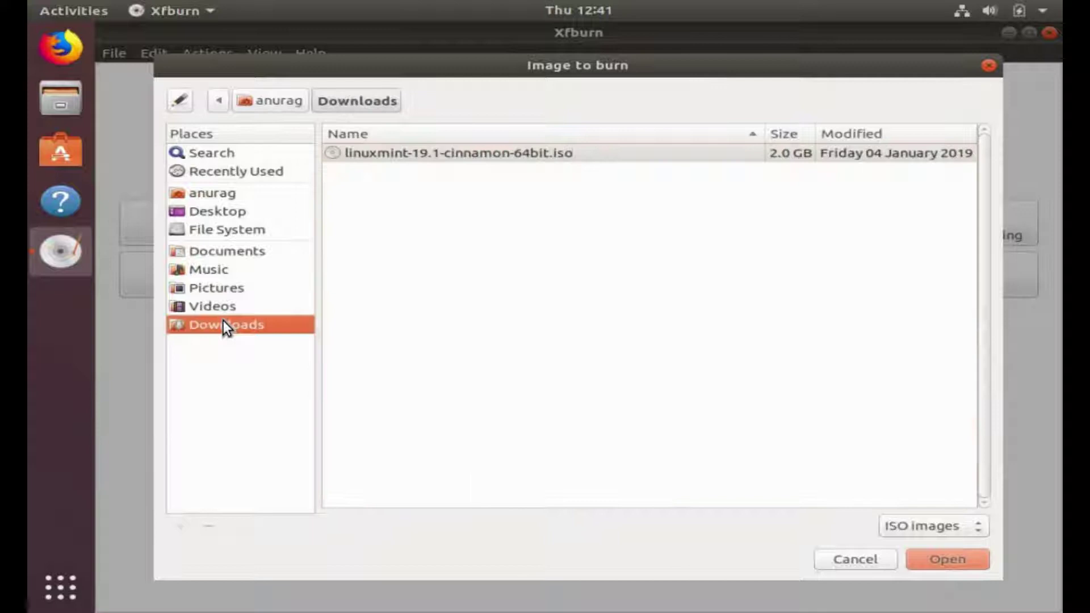
{"action": "left_click", "coordinate": [436, 152]}
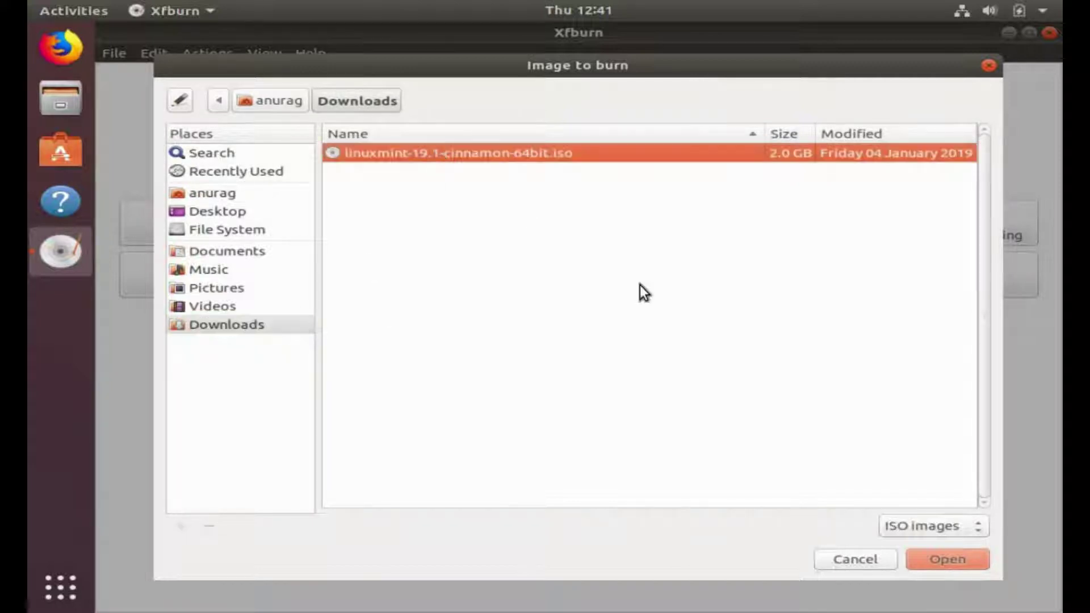
{"action": "left_click", "coordinate": [949, 561]}
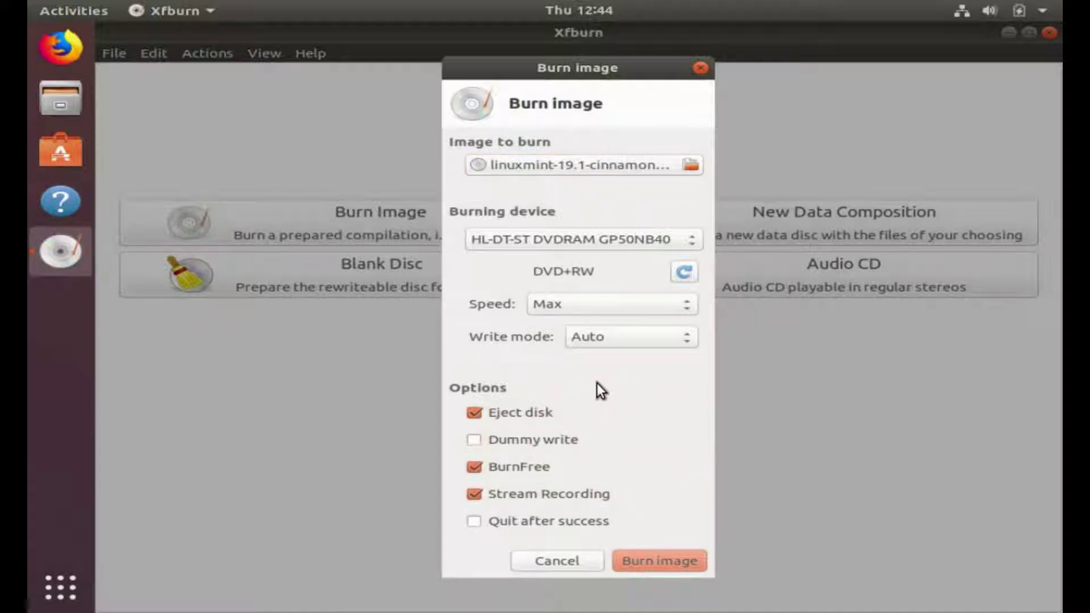
{"action": "left_click", "coordinate": [645, 561]}
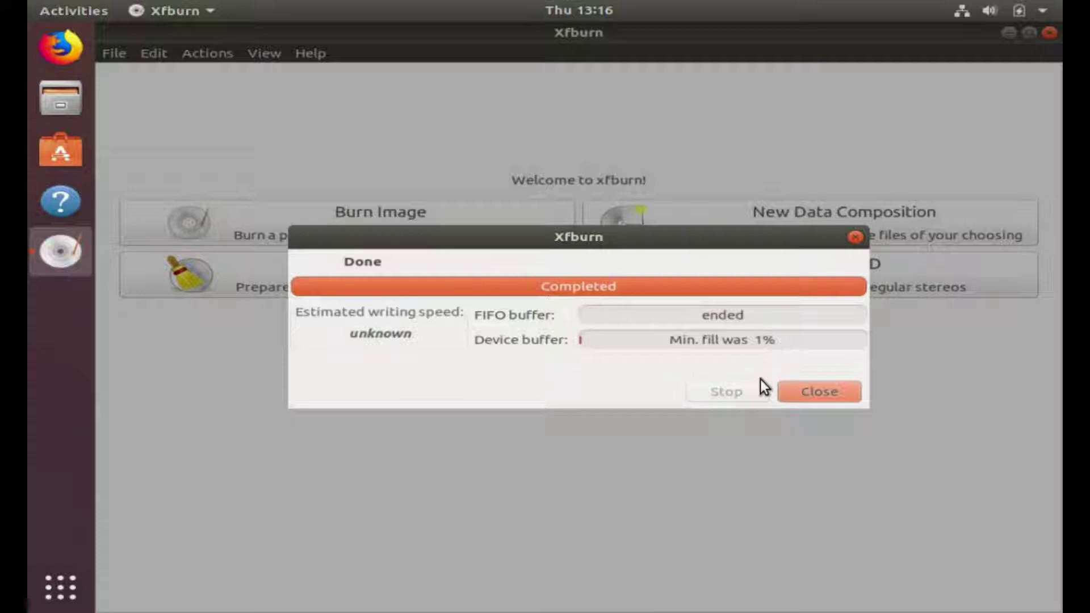
- Close the Done burn report and quit Xfburn
{"action": "left_click", "coordinate": [810, 396]}
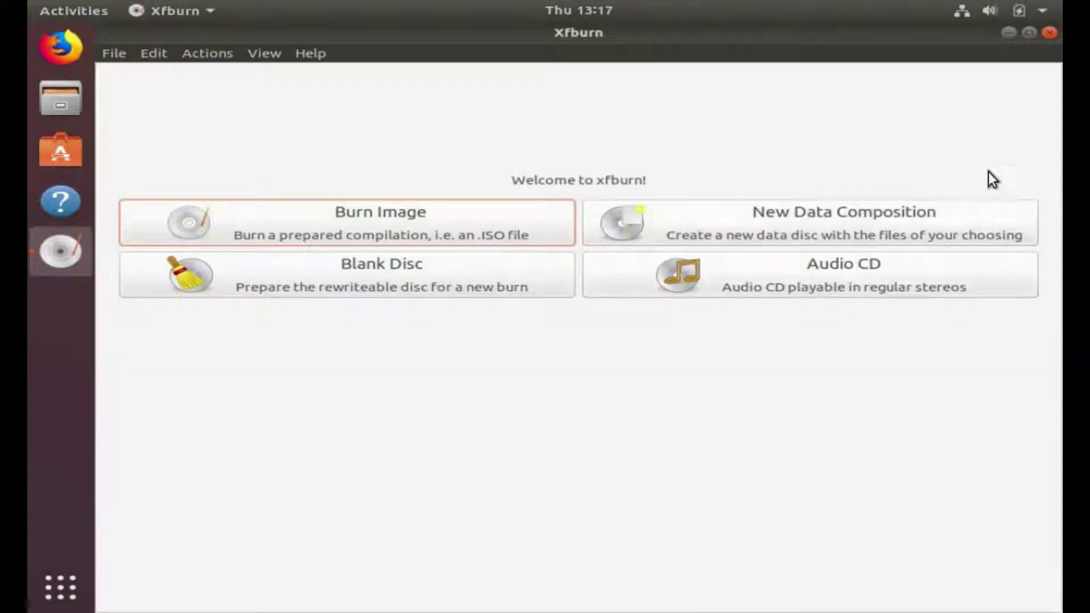
{"action": "left_click", "coordinate": [1043, 40]}
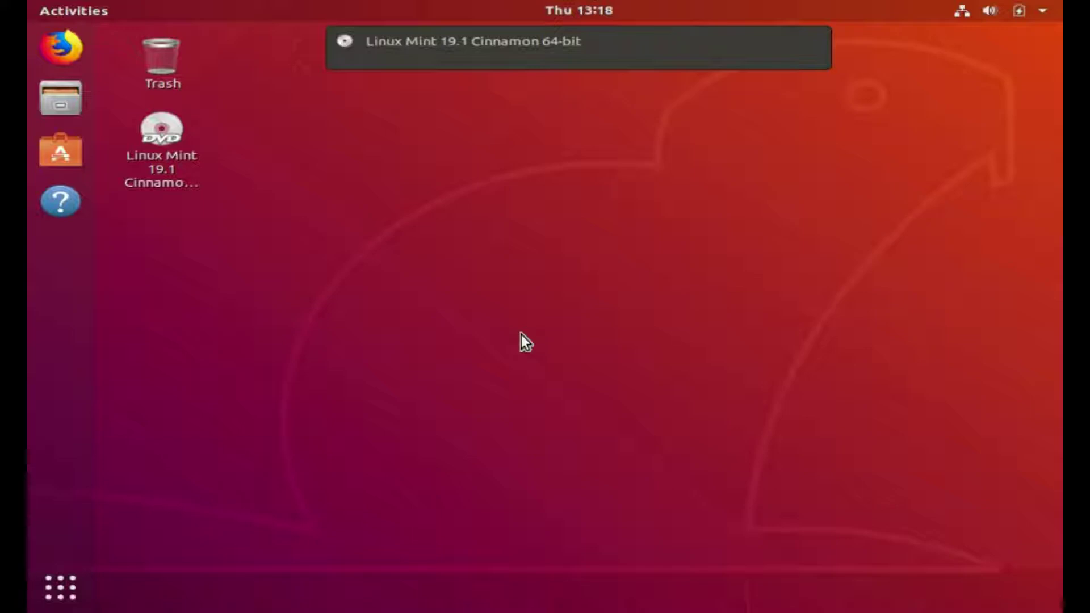
- Restart the computer from the system menu's power-off options
{"action": "left_click", "coordinate": [168, 181]}
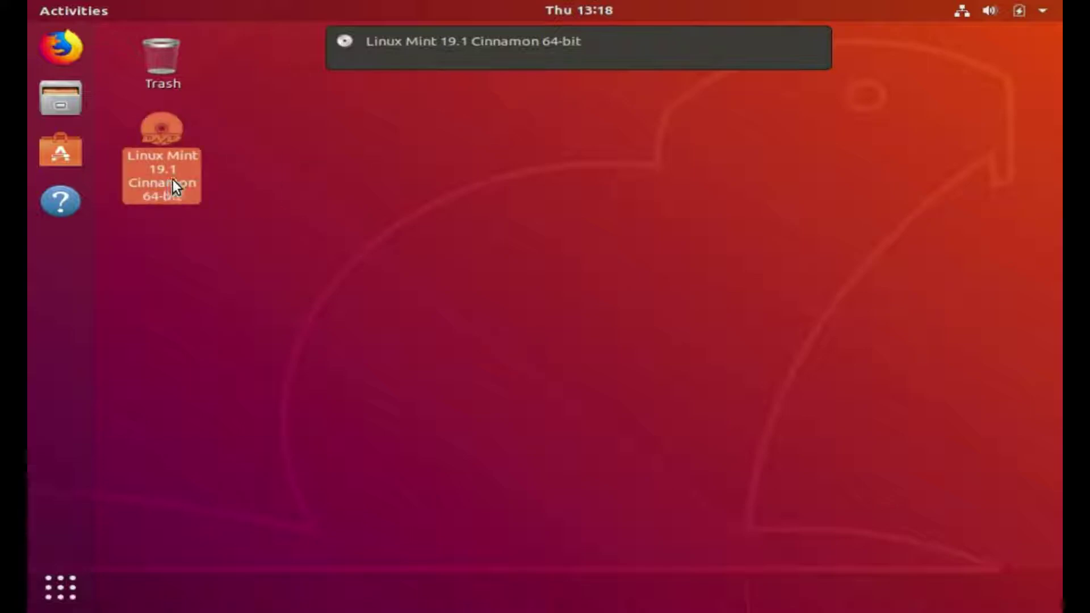
{"action": "left_click", "coordinate": [285, 200]}
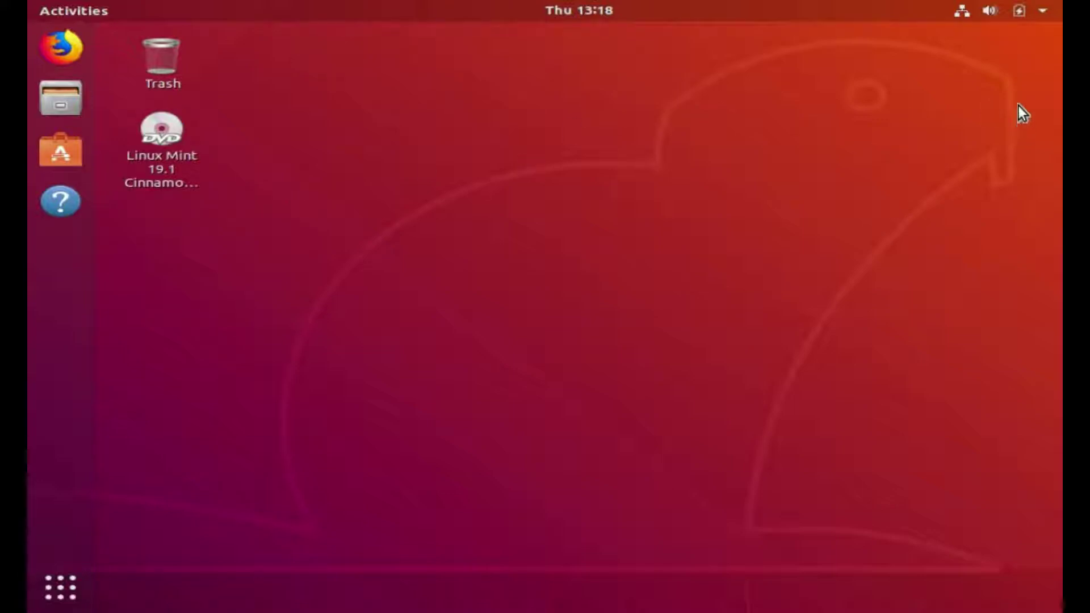
{"action": "left_click", "coordinate": [1043, 12]}
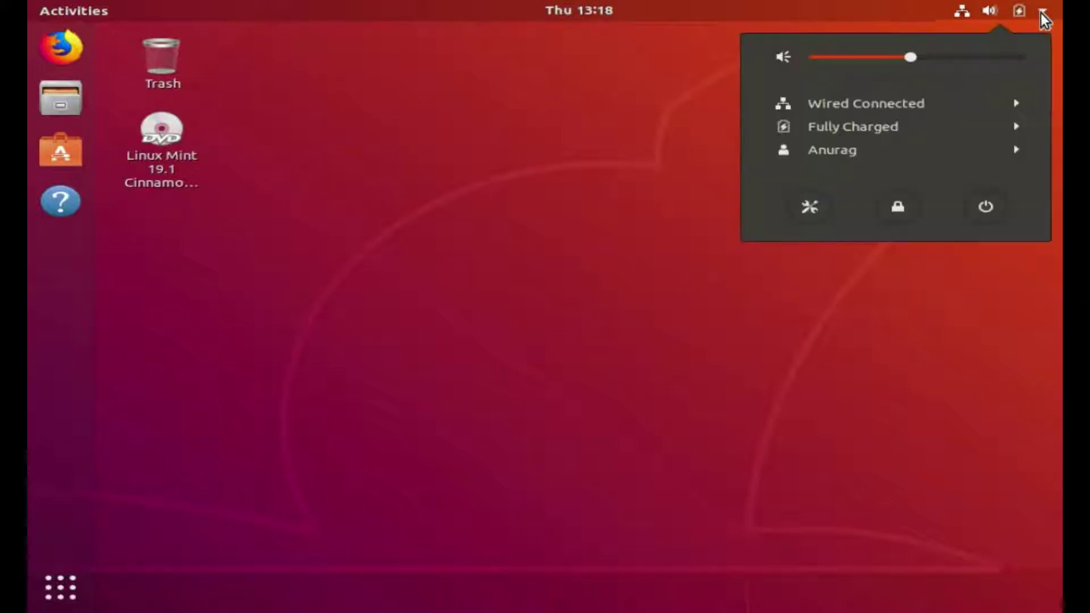
{"action": "left_click", "coordinate": [978, 223]}
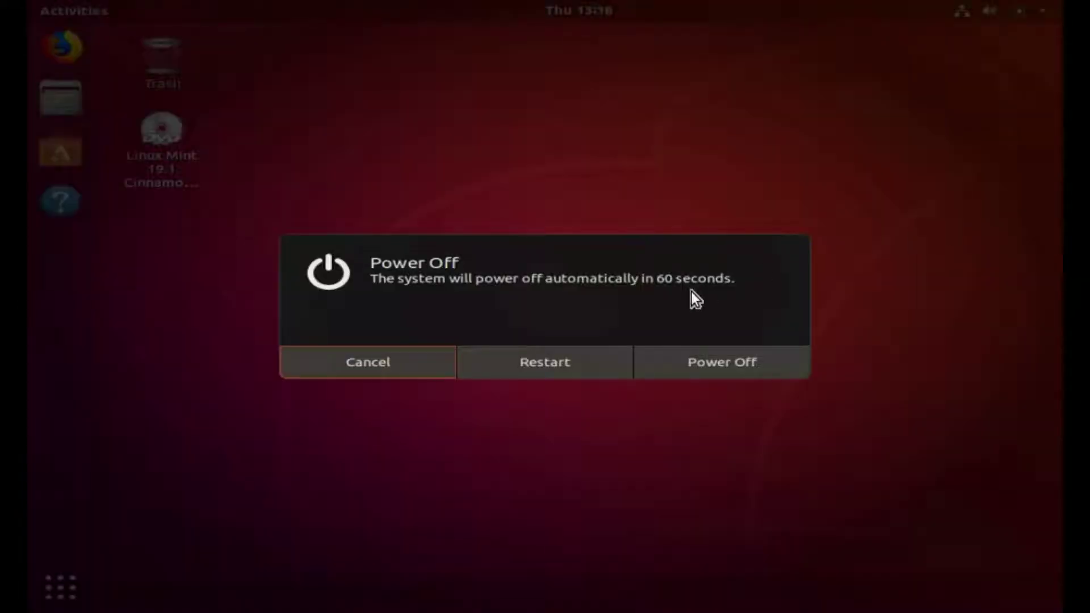
{"action": "left_click", "coordinate": [579, 359]}
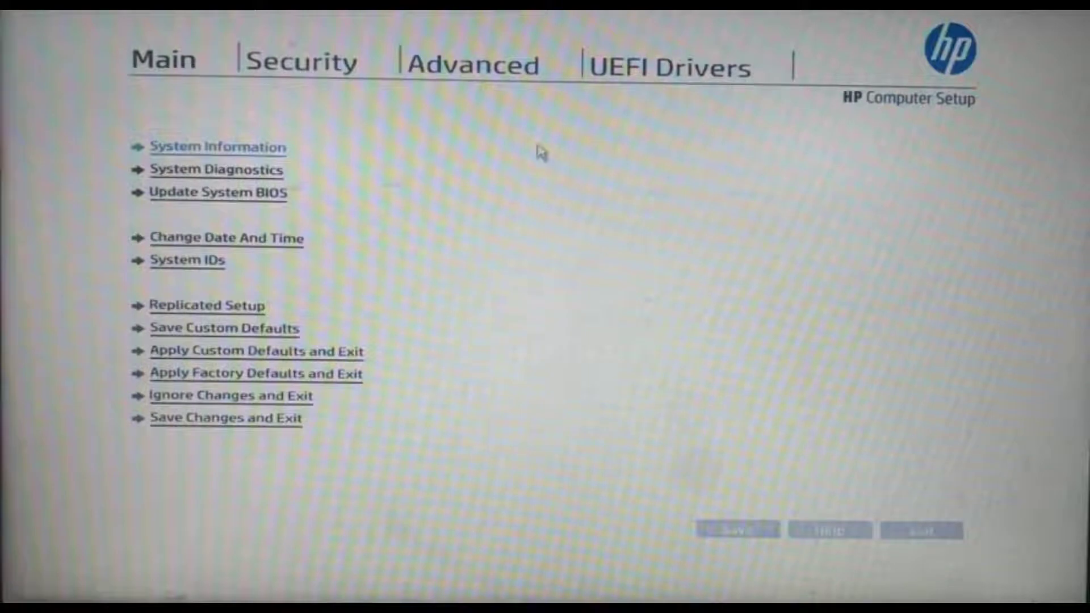
- Enable CD-ROM Boot and USB Storage Boot under Advanced > Boot Options
{"action": "left_click", "coordinate": [465, 76]}
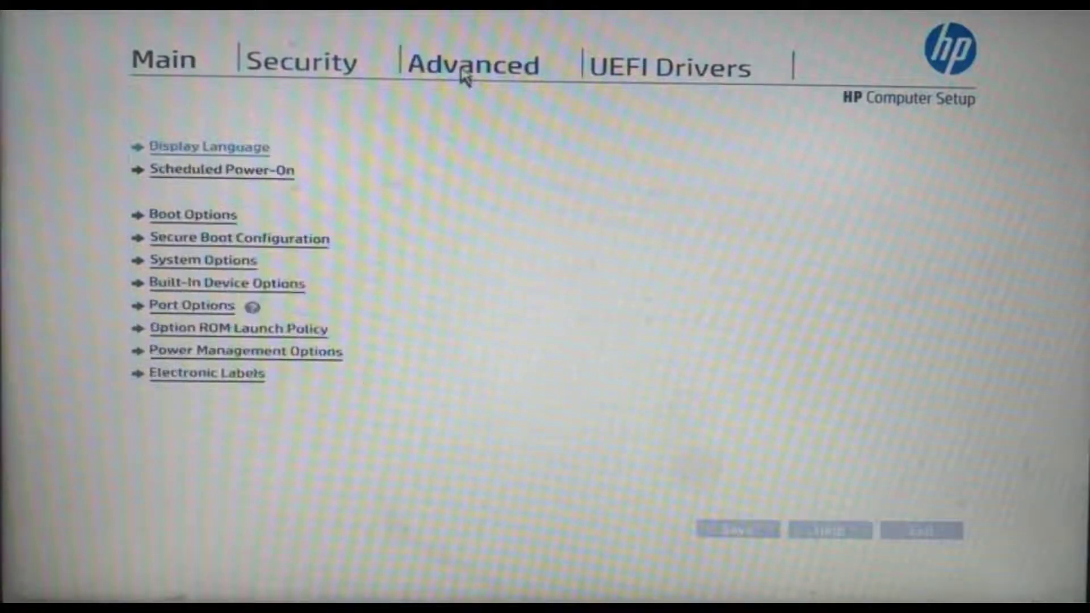
{"action": "left_click", "coordinate": [193, 219]}
{"action": "left_click", "coordinate": [189, 255]}
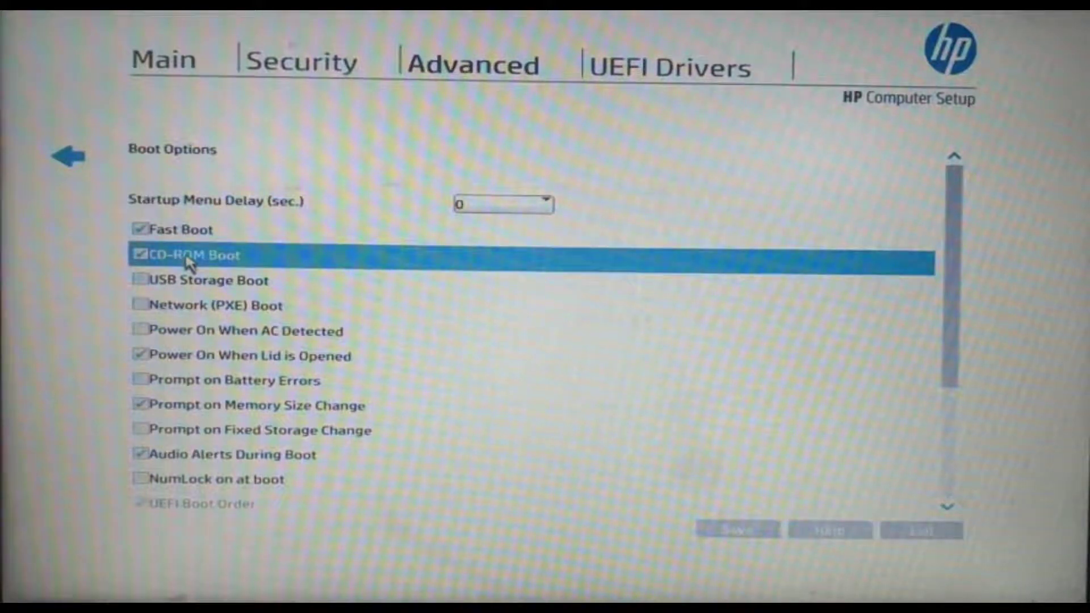
{"action": "left_click", "coordinate": [182, 282]}
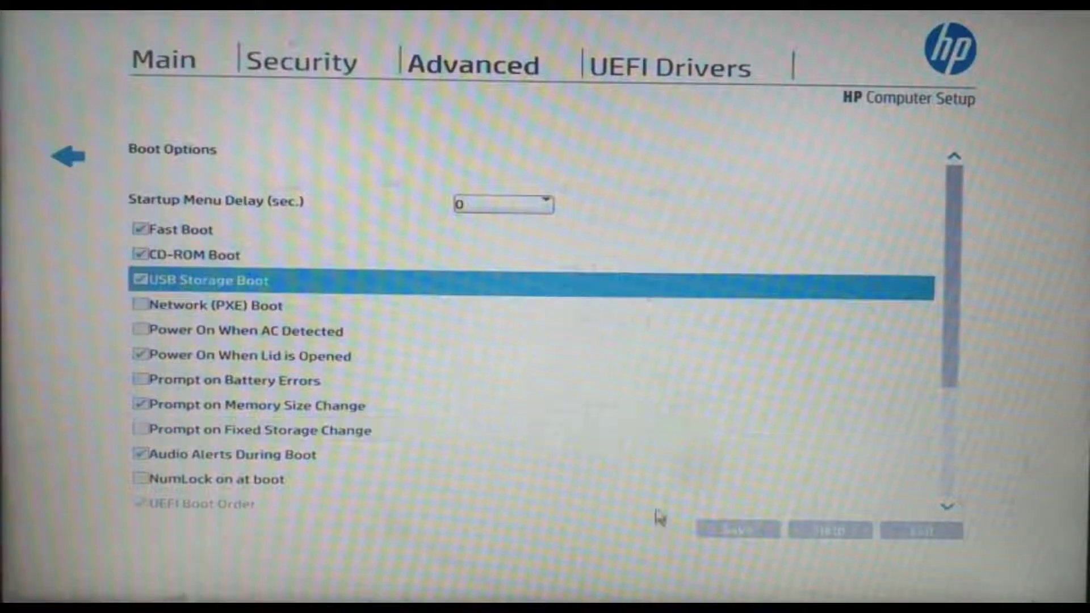
- Save the boot settings, then exit Computer Setup saving changes to restart
{"action": "left_click", "coordinate": [745, 530]}
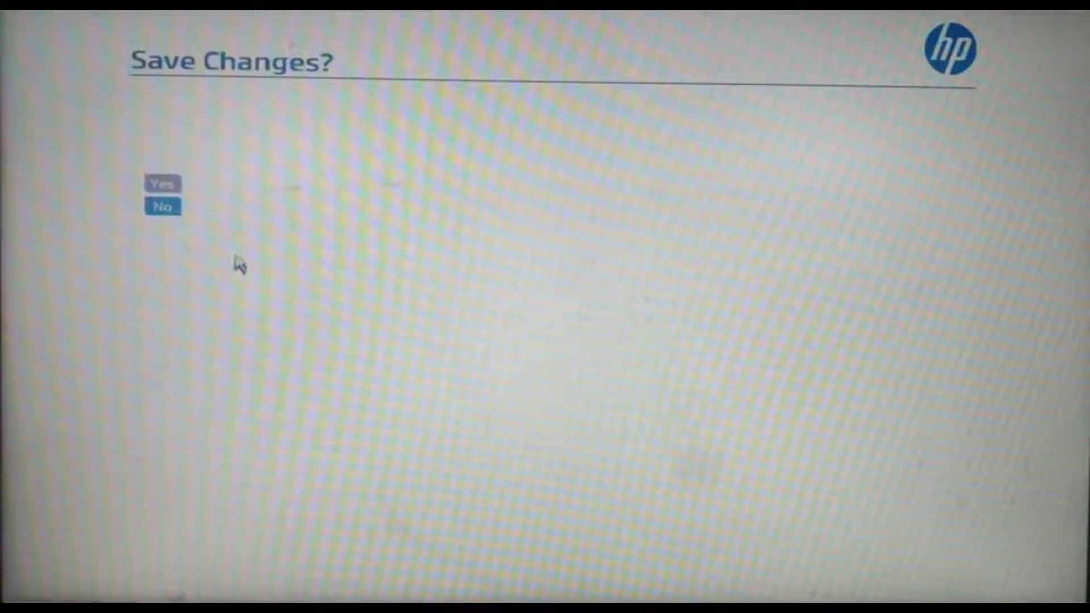
{"action": "left_click", "coordinate": [161, 184]}
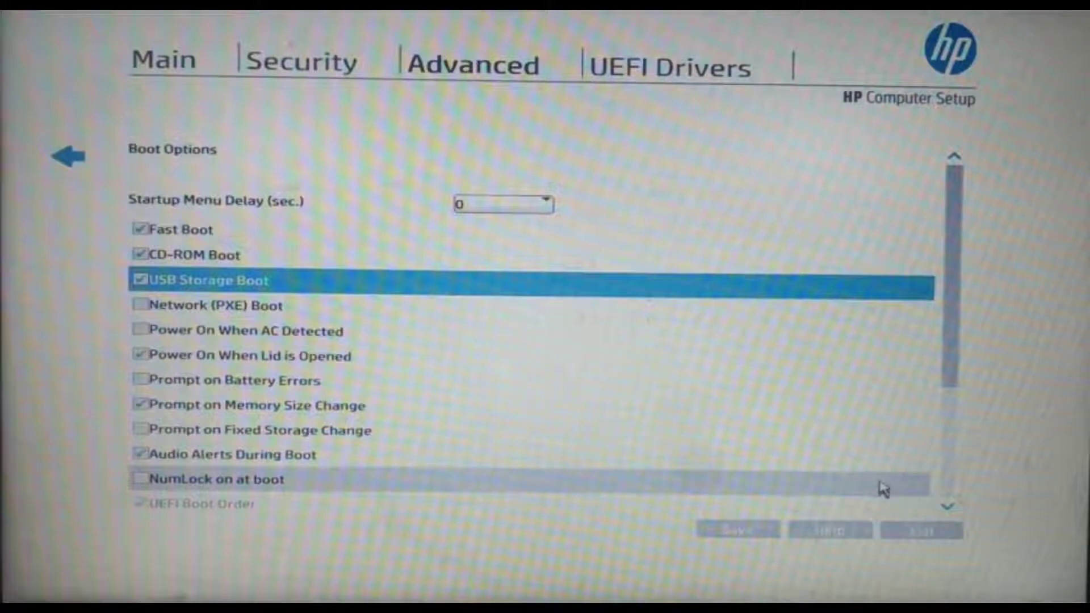
{"action": "left_click", "coordinate": [937, 529]}
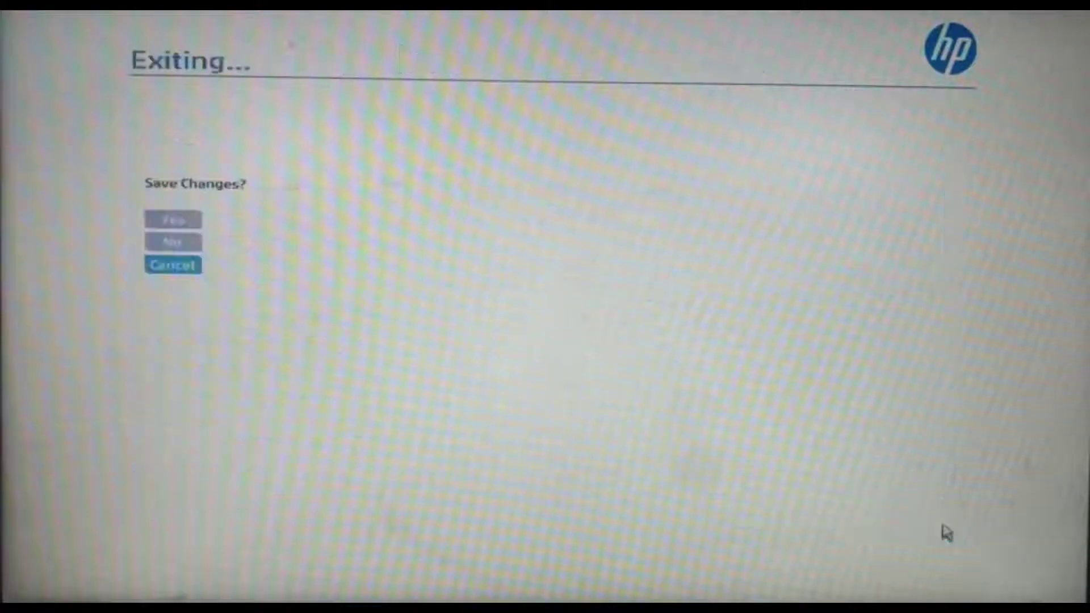
{"action": "left_click", "coordinate": [169, 221]}
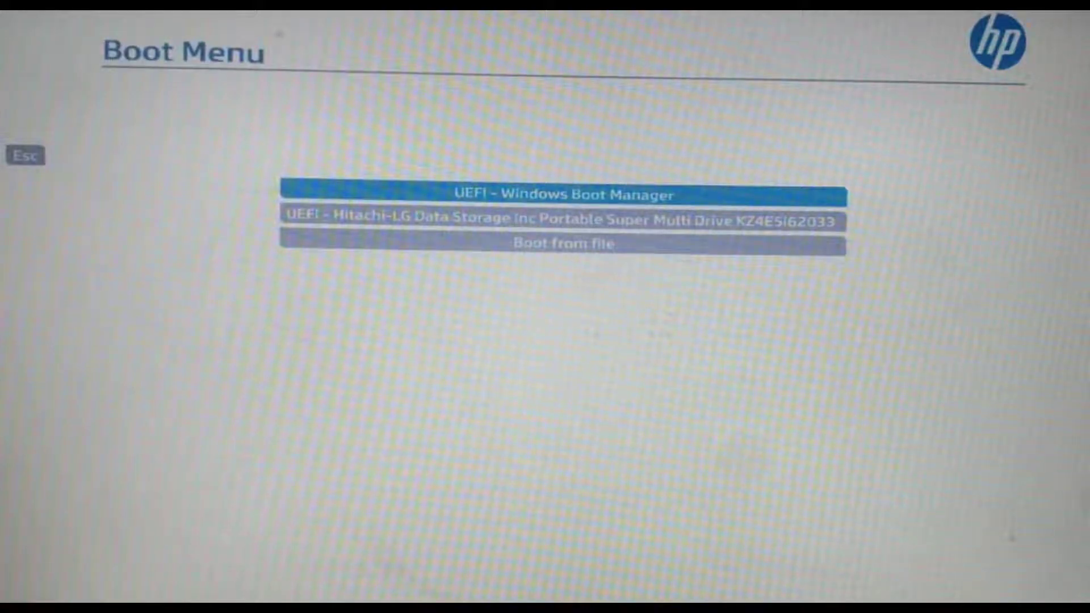
- Boot from the UEFI Hitachi-LG optical drive holding the Linux Mint DVD
{"action": "key", "text": "Down"}
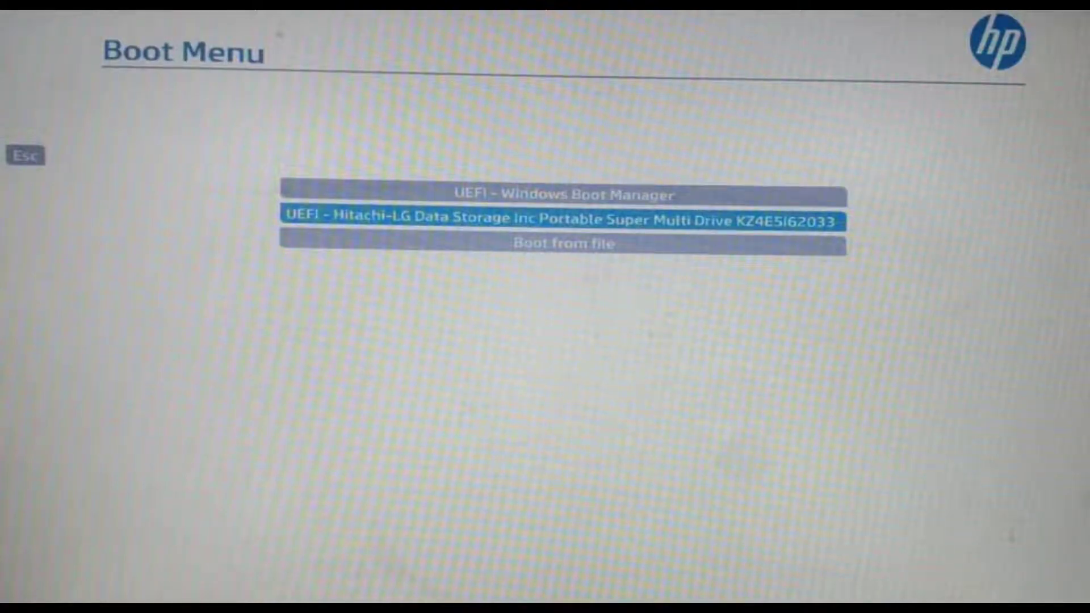
{"action": "key", "text": "Return"}
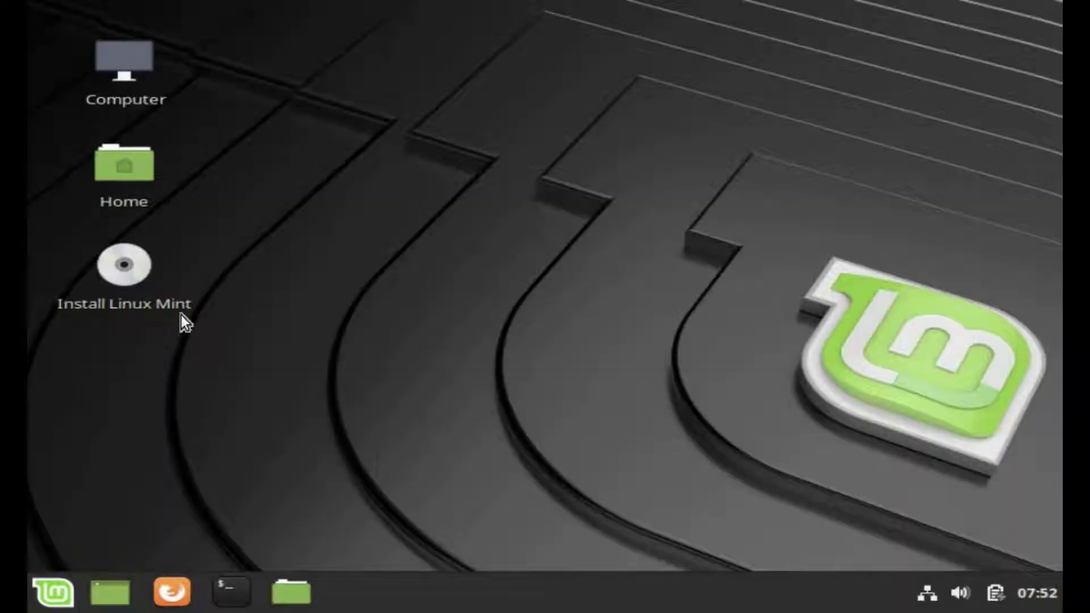
- Launch Install Linux Mint from the live desktop icon
{"action": "double_click", "coordinate": [138, 258]}
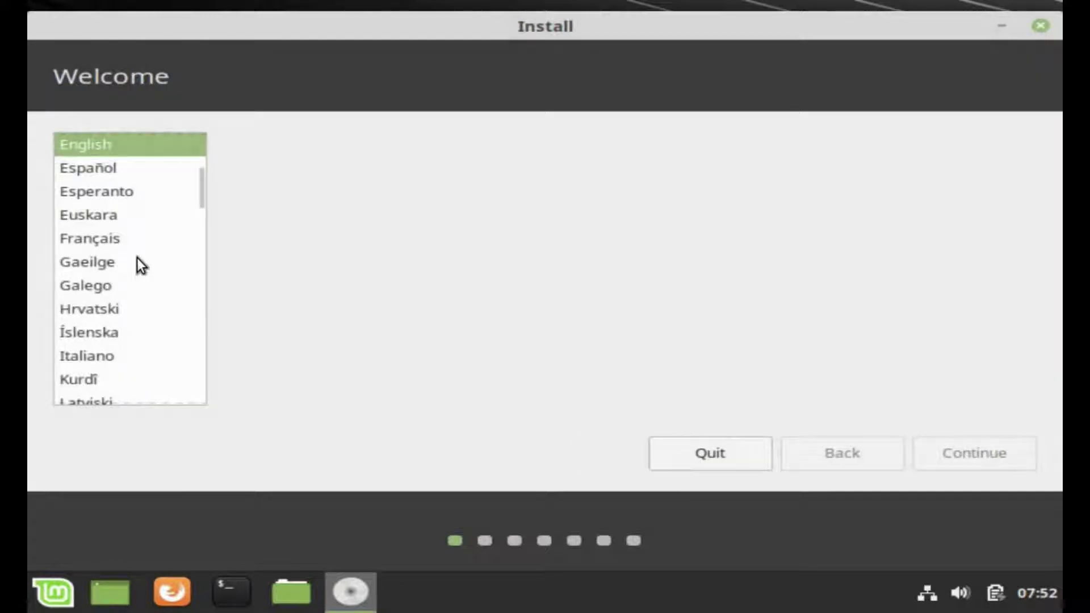
- Accept English as the install language and English (US) keyboard layout
{"action": "left_click", "coordinate": [961, 449]}
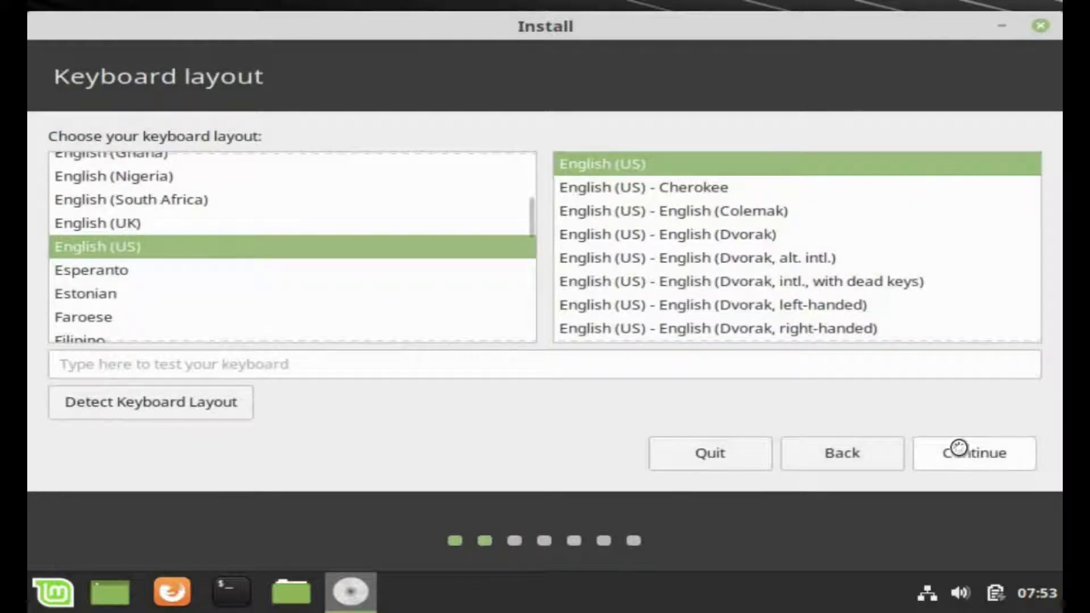
{"action": "left_click", "coordinate": [958, 447]}
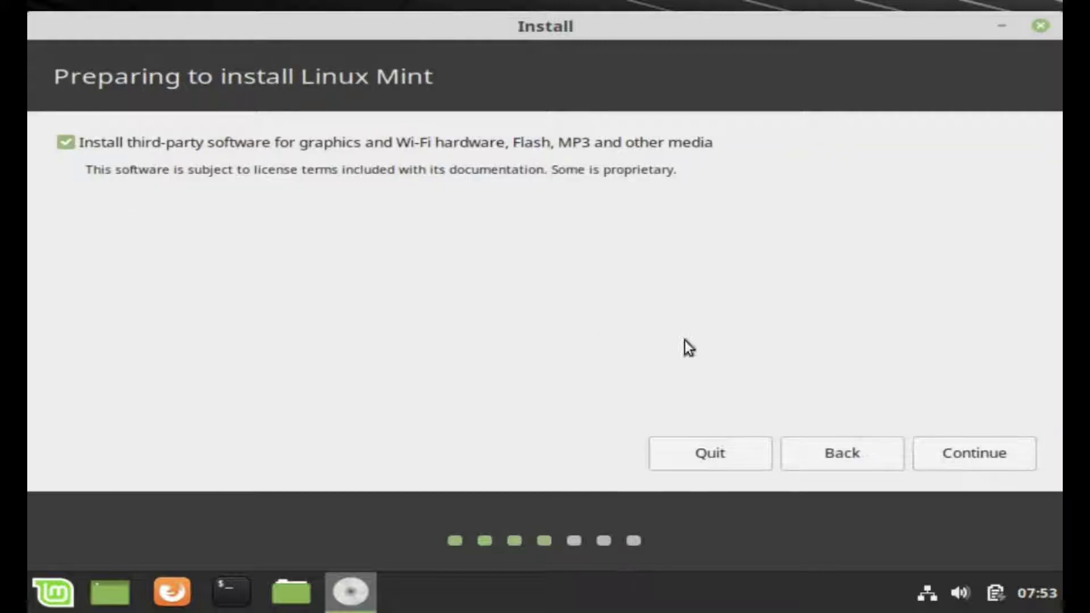
- Accept third-party software, erase the disk to install, confirm partition changes, and keep New York
{"action": "left_click", "coordinate": [981, 452]}
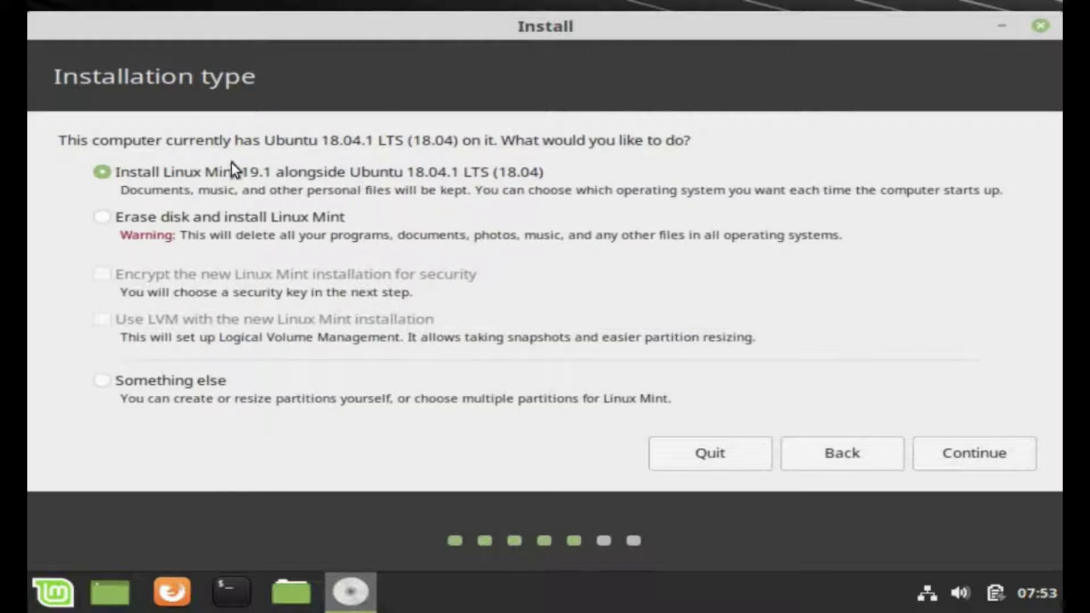
{"action": "left_click", "coordinate": [100, 217]}
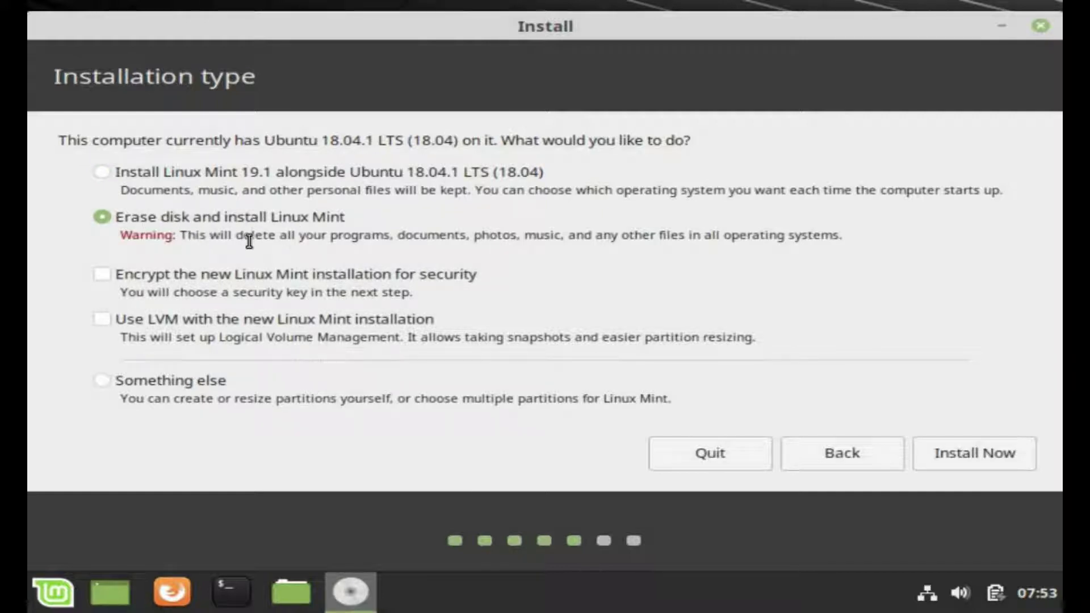
{"action": "left_click_drag", "start_coordinate": [383, 234], "coordinate": [785, 235]}
{"action": "left_click", "coordinate": [798, 246]}
{"action": "left_click", "coordinate": [963, 456]}
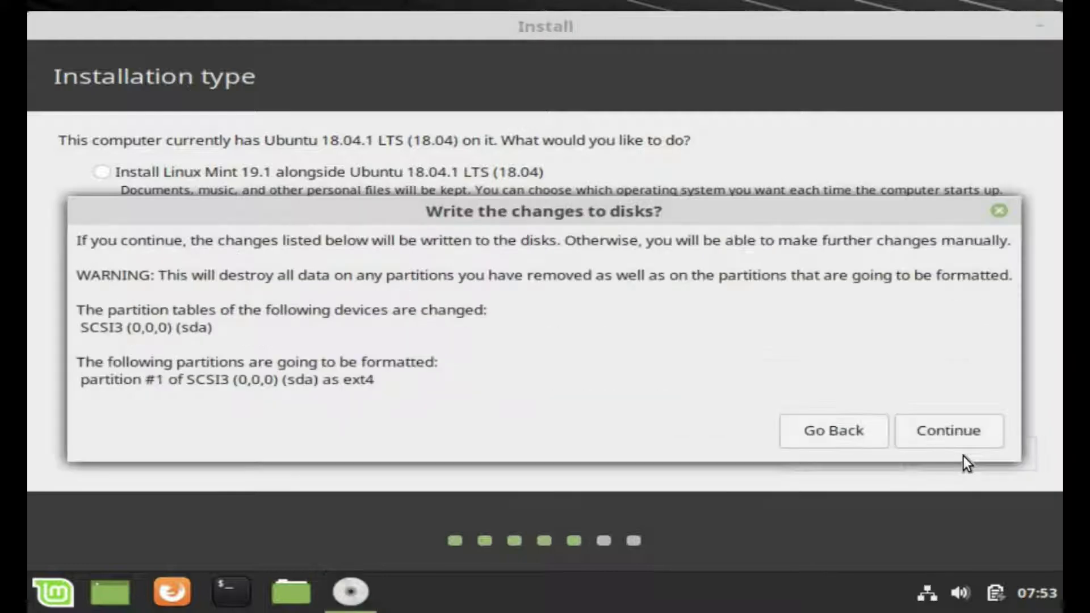
{"action": "left_click", "coordinate": [953, 434]}
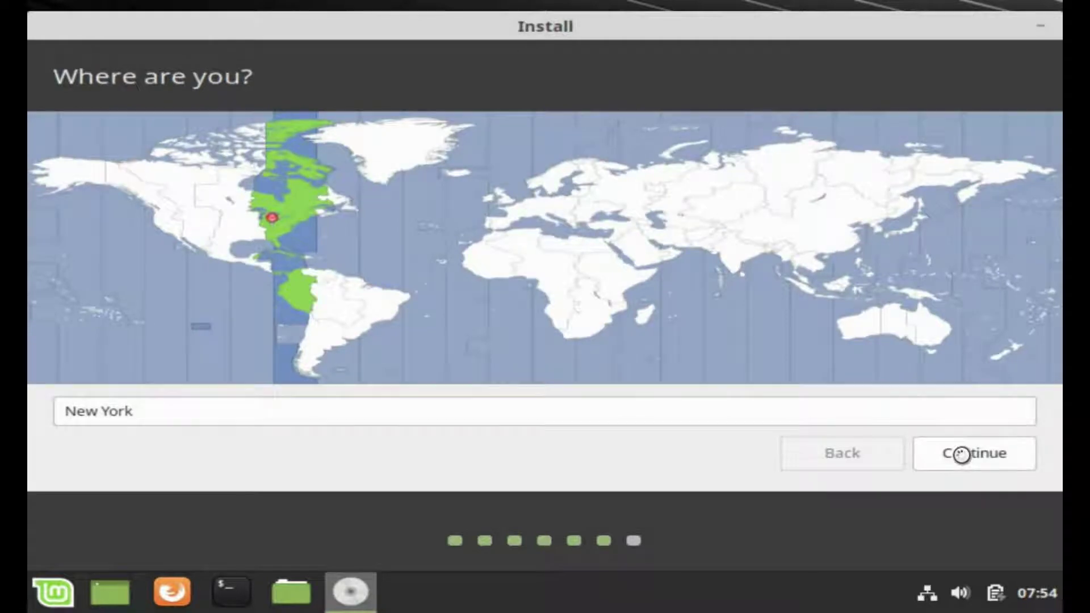
{"action": "left_click", "coordinate": [961, 454]}
- Enter the user's full name, a computer name, and a short password twice, then continue
{"action": "key", "text": "Tab"}
{"action": "type", "text": "anurag-PC"}
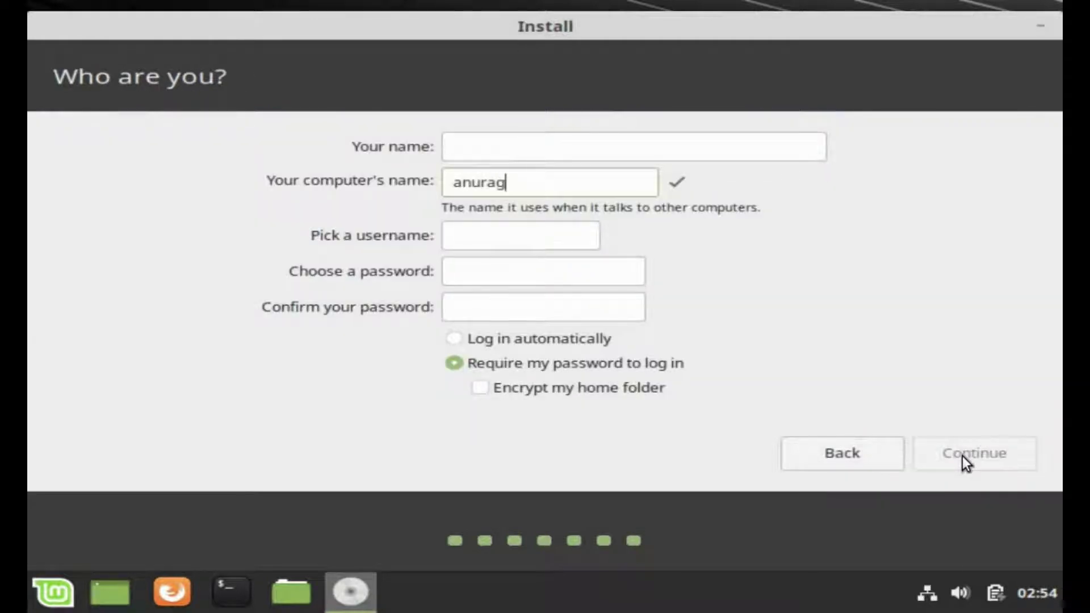
{"action": "key", "text": "shift+Tab"}
{"action": "type", "text": "Anurag"}
{"action": "key", "text": "Tab"}
{"action": "key", "text": "Tab"}
{"action": "key", "text": "Tab"}
{"action": "key", "text": "Tab"}
{"action": "key", "text": "shift+Tab"}
{"action": "type", "text": "1234"}
{"action": "key", "text": "Tab"}
{"action": "type", "text": "1234"}
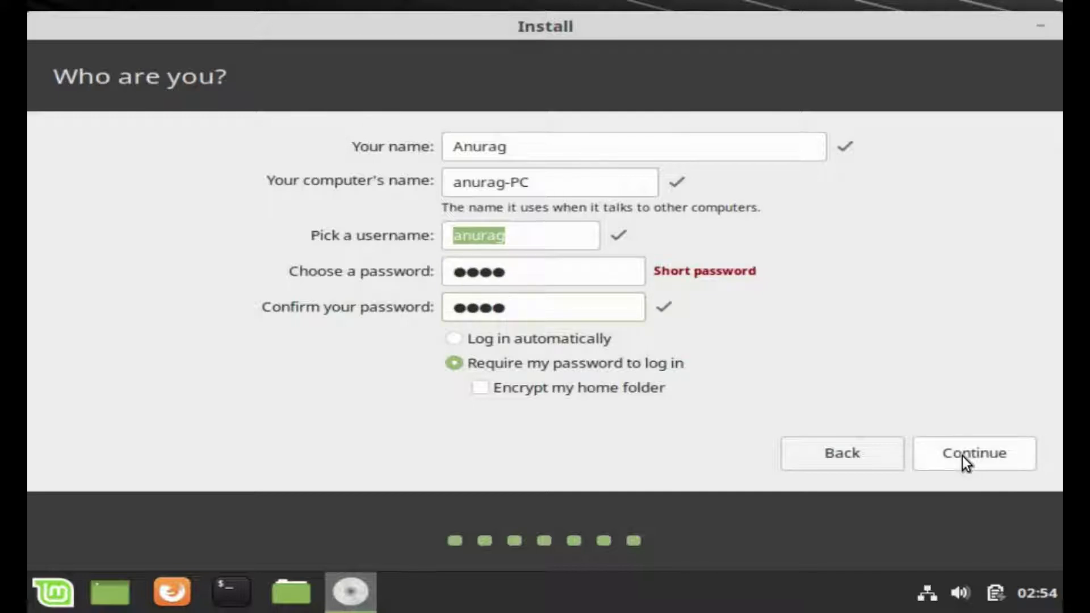
{"action": "left_click", "coordinate": [963, 455]}
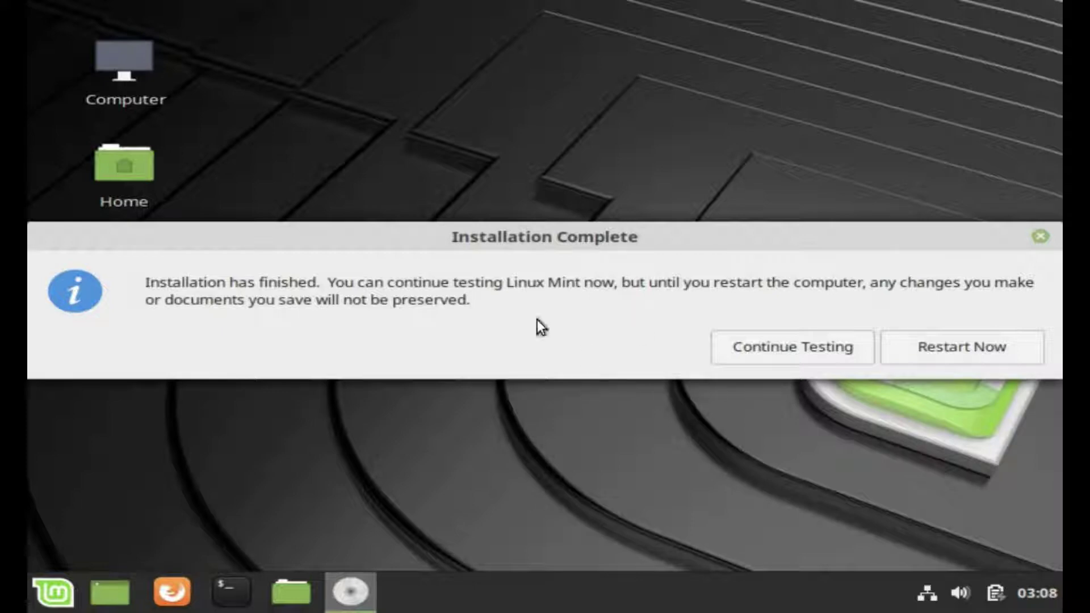
- Restart into the installed system, log in with the account password, and shift the Welcome window left
{"action": "left_click", "coordinate": [971, 353]}
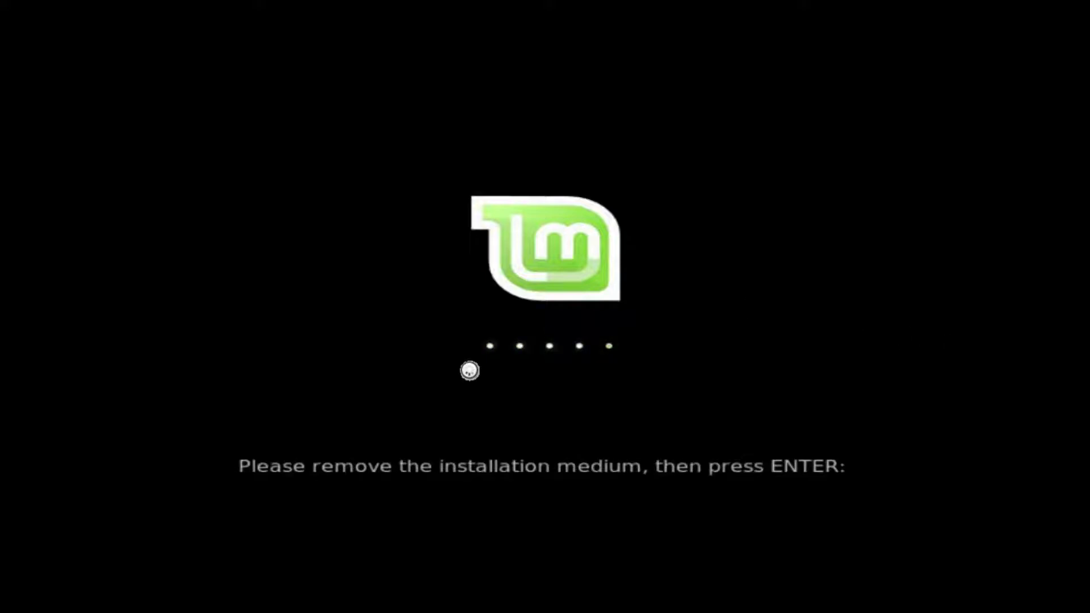
{"action": "key", "text": "Return"}
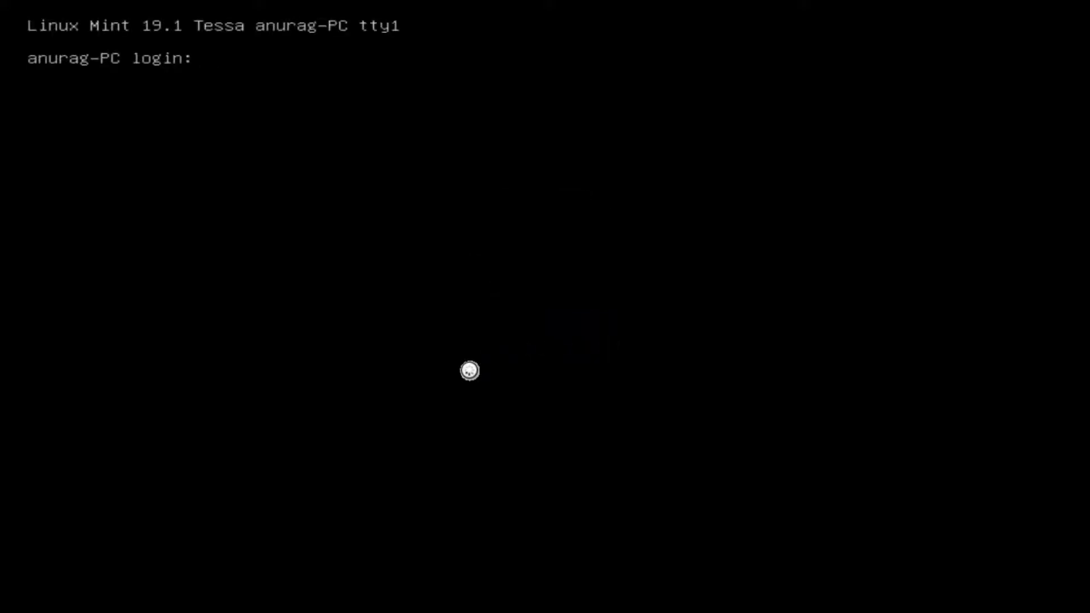
{"action": "type", "text": "••••"}
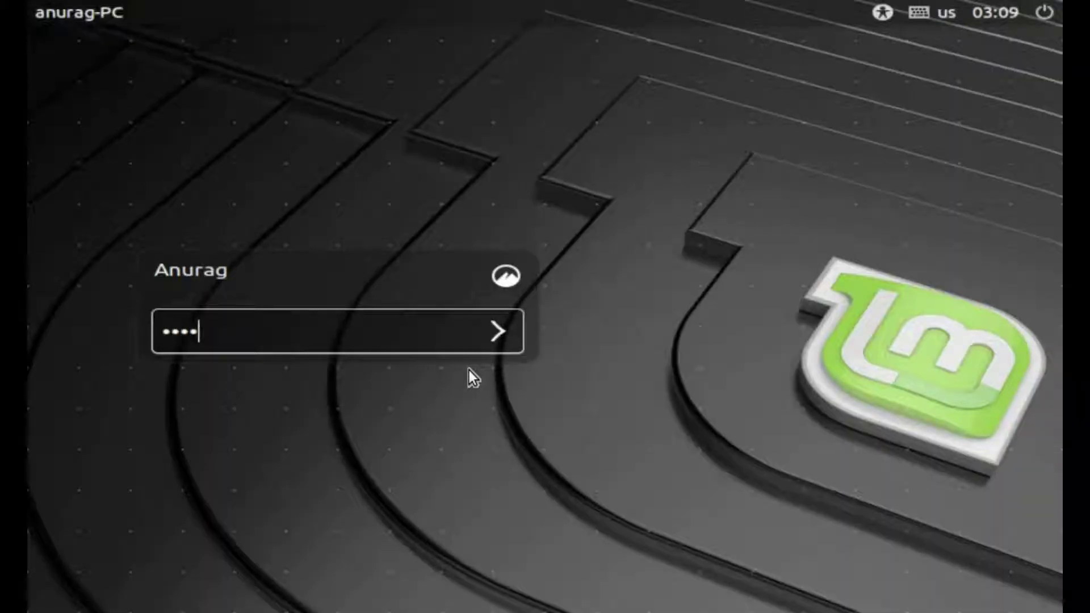
{"action": "key", "text": "Return"}
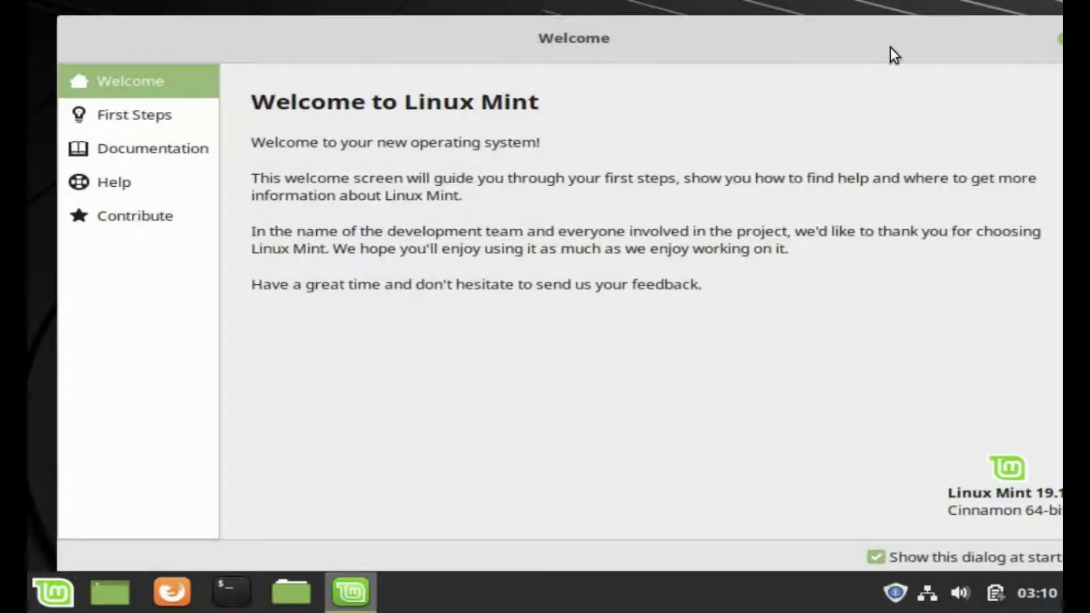
{"action": "left_click_drag", "start_coordinate": [891, 46], "coordinate": [782, 47]}
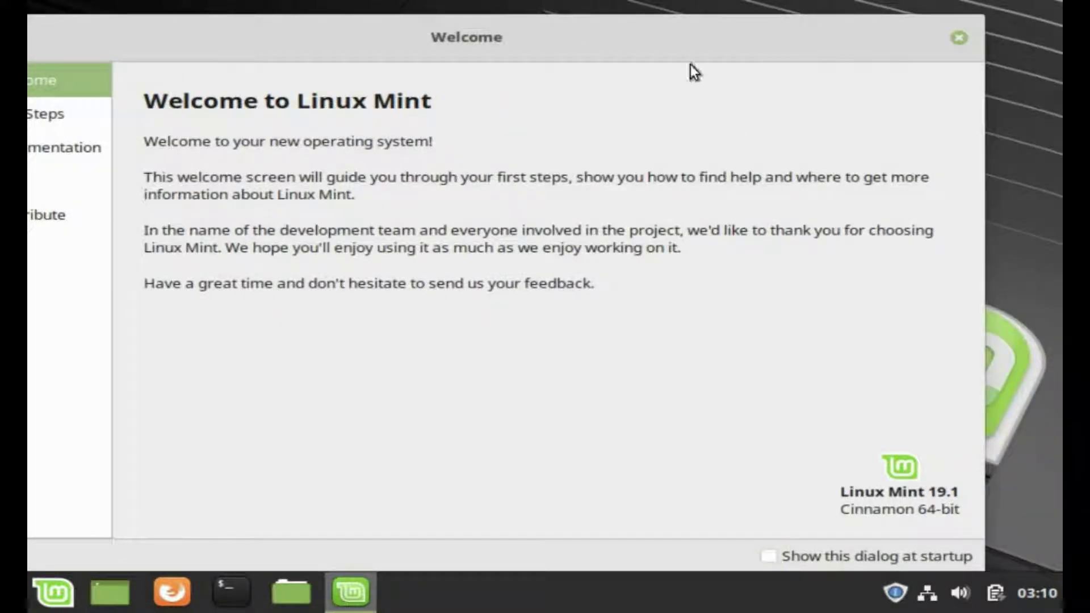
- Browse the First Steps, Documentation, Help and Contribute pages, then close the Welcome window
{"action": "left_click_drag", "start_coordinate": [796, 44], "coordinate": [917, 45]}
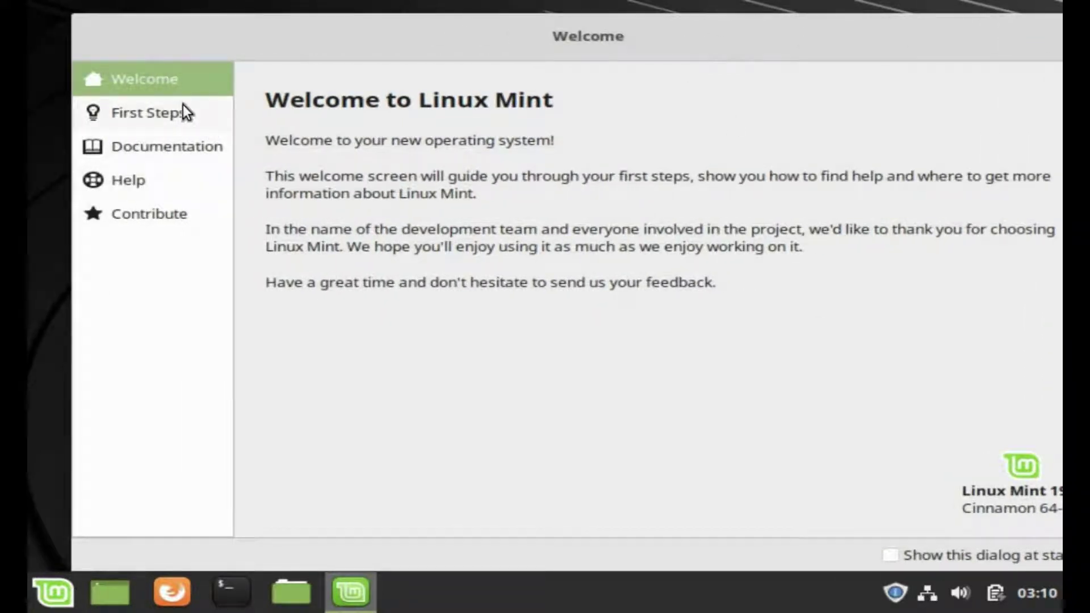
{"action": "left_click", "coordinate": [183, 106]}
{"action": "scroll", "coordinate": [515, 252], "scroll_direction": "down", "scroll_amount": 5}
{"action": "scroll", "coordinate": [514, 245], "scroll_direction": "down", "scroll_amount": 3}
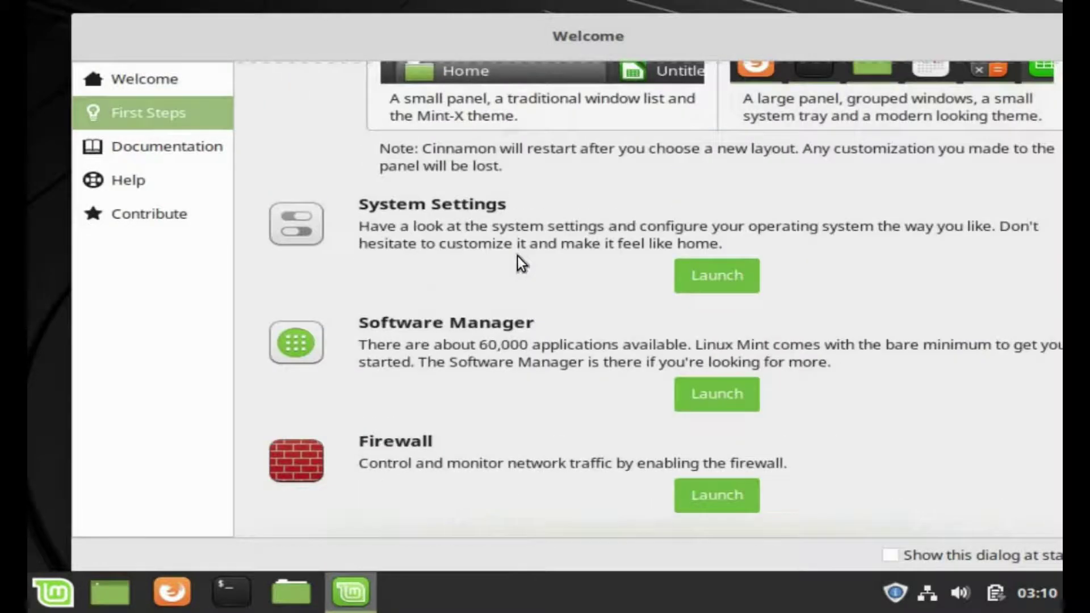
{"action": "scroll", "coordinate": [516, 258], "scroll_direction": "up", "scroll_amount": 10}
{"action": "left_click", "coordinate": [135, 147]}
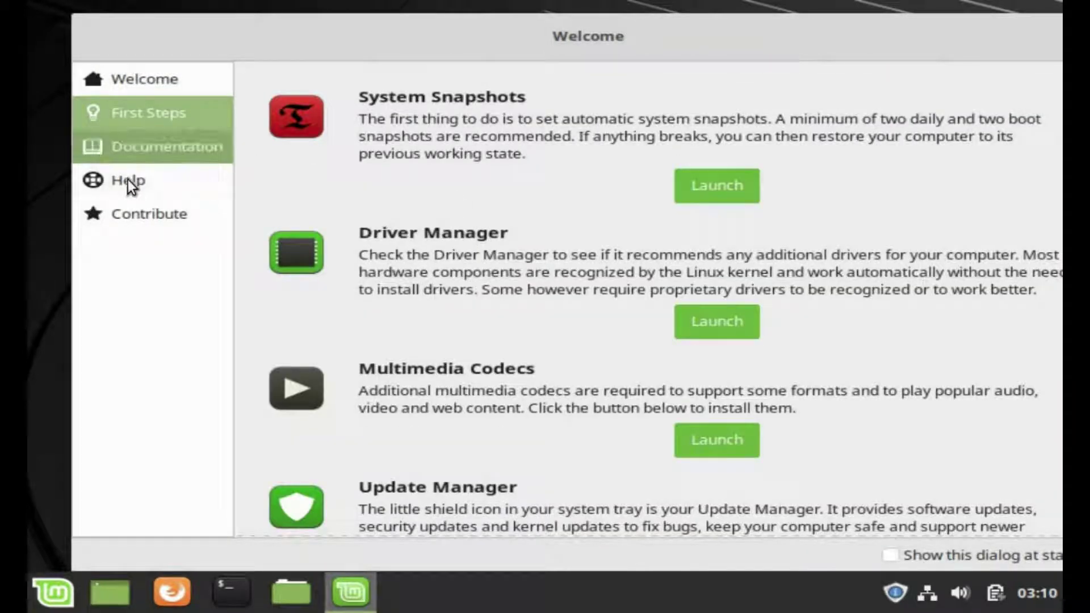
{"action": "left_click", "coordinate": [128, 180]}
{"action": "left_click", "coordinate": [137, 212]}
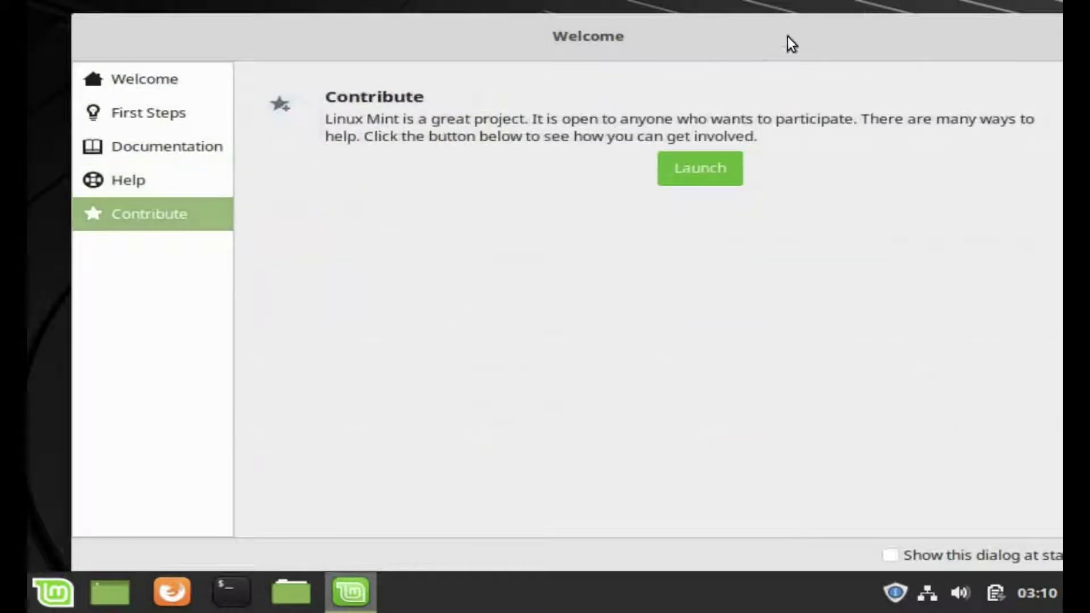
{"action": "left_click", "coordinate": [947, 37]}
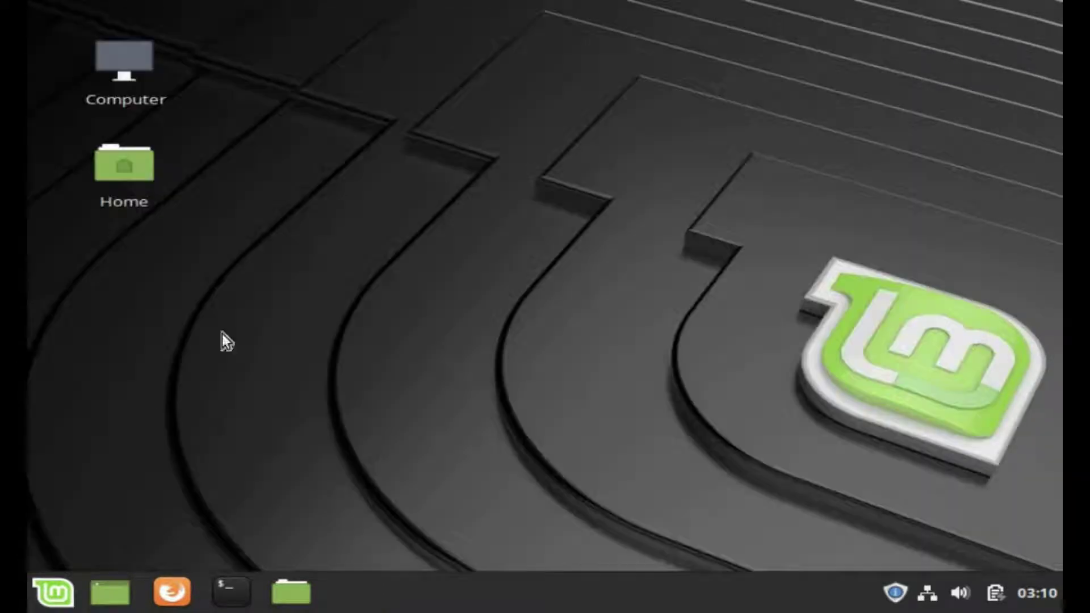
- Find Display via menu search 'display', set 1024 x 768 (4:3), apply and keep it
{"action": "left_click", "coordinate": [49, 597]}
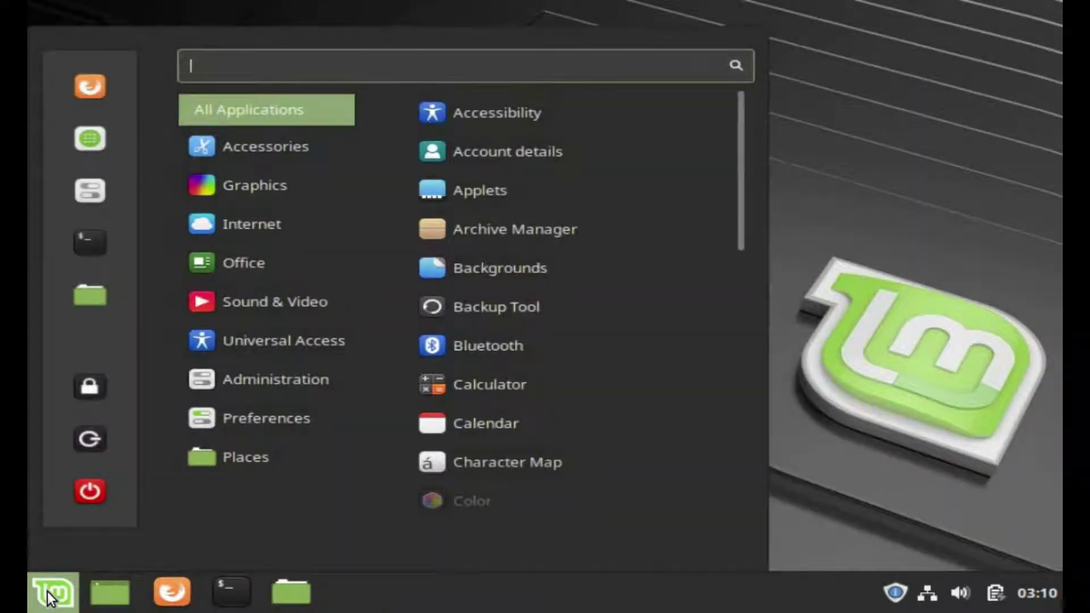
{"action": "type", "text": "display"}
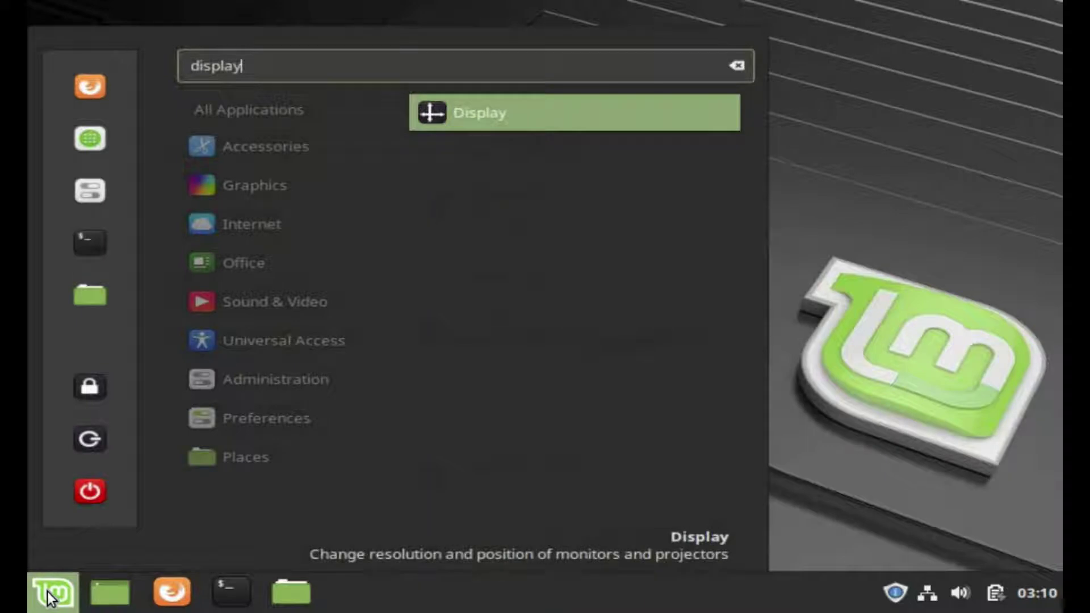
{"action": "left_click", "coordinate": [461, 112]}
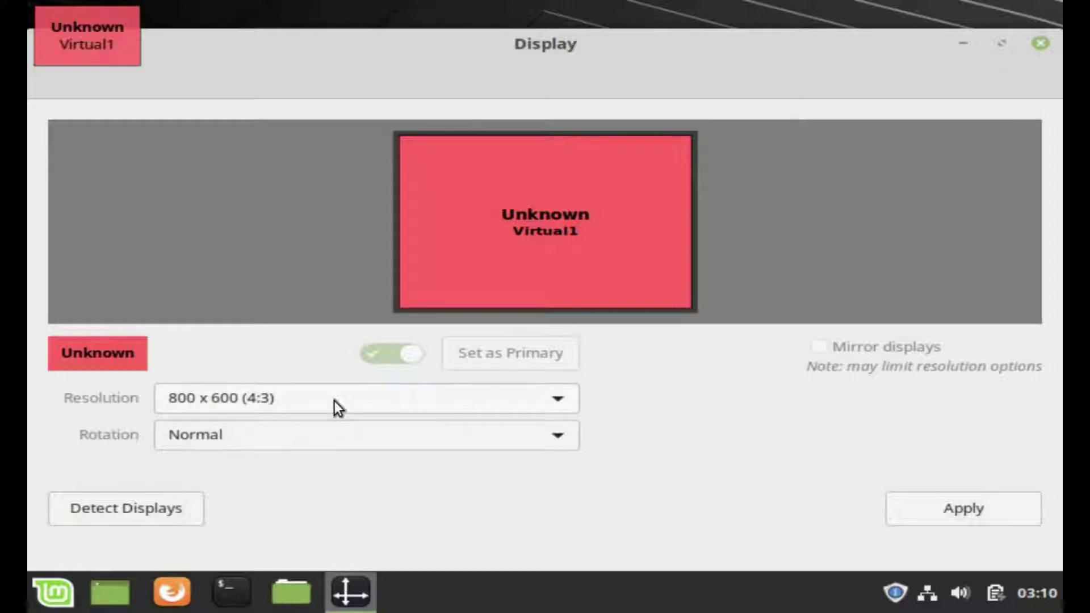
{"action": "left_click", "coordinate": [335, 401]}
{"action": "left_click", "coordinate": [264, 379]}
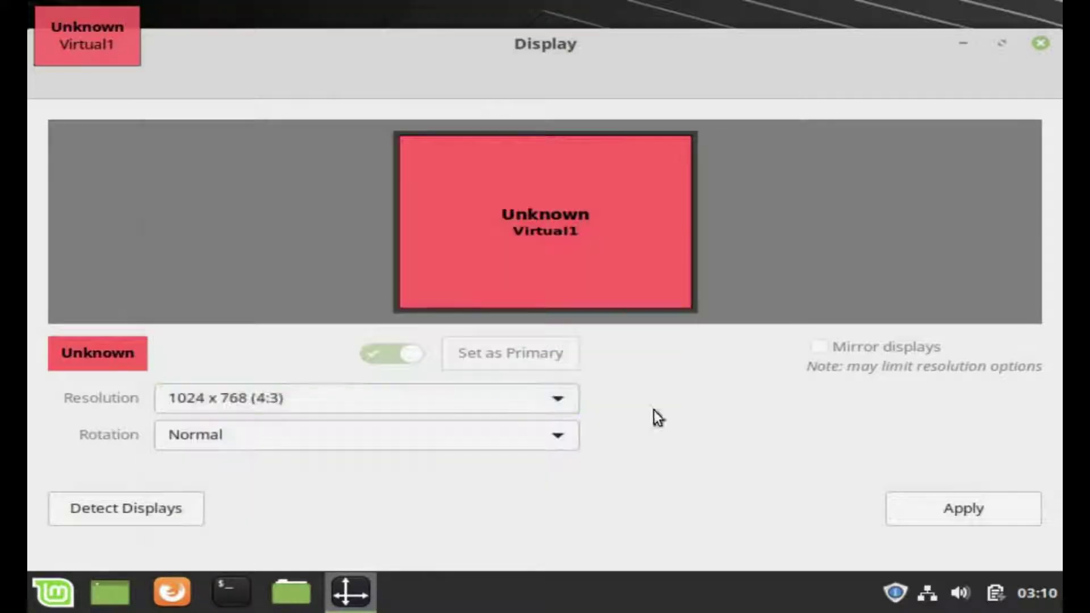
{"action": "left_click", "coordinate": [952, 514]}
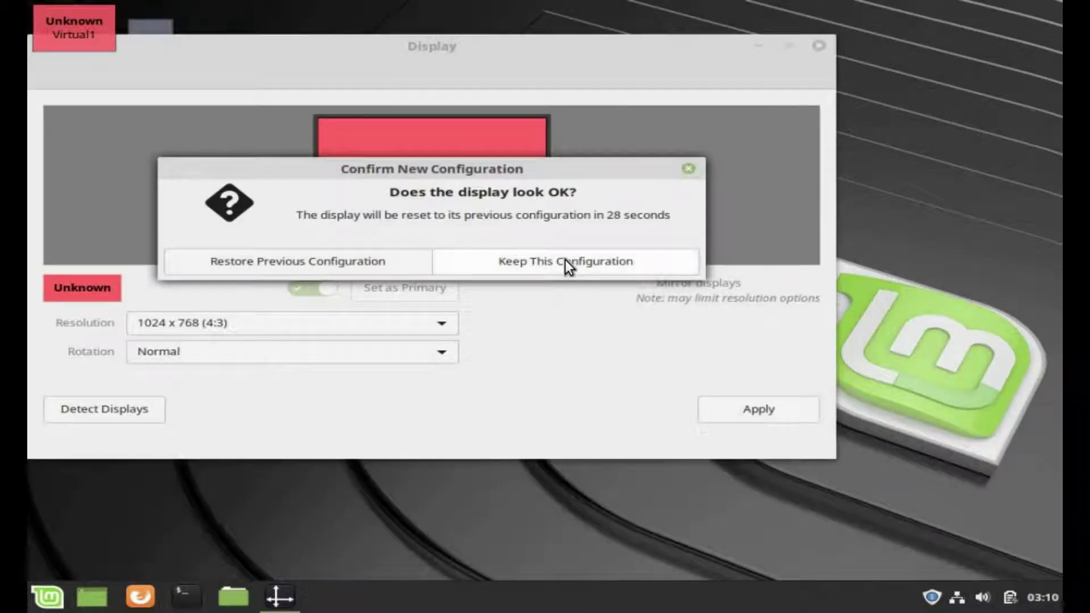
{"action": "left_click", "coordinate": [565, 260]}
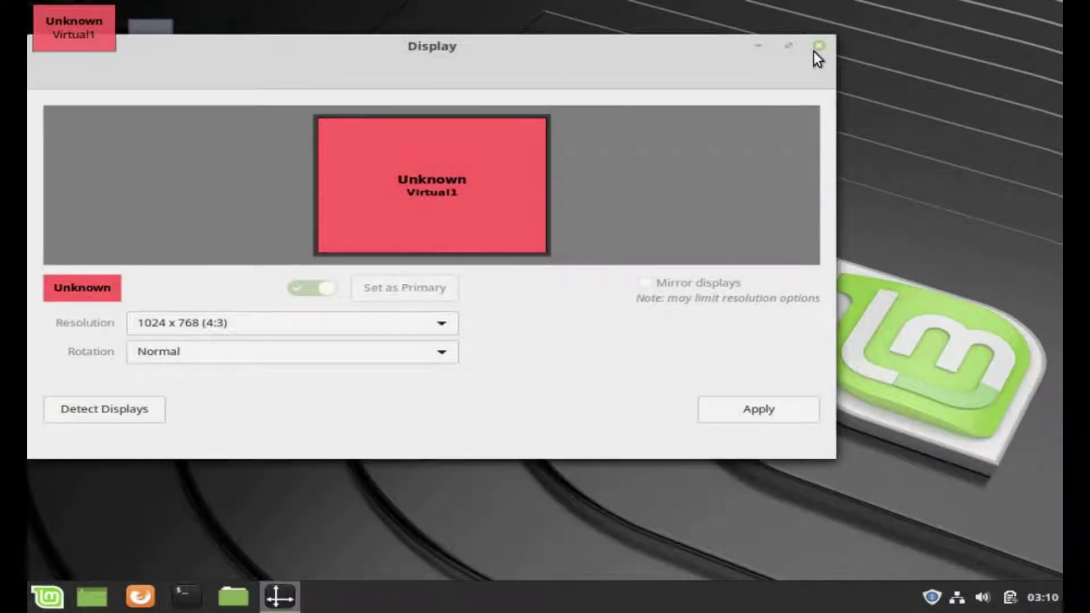
{"action": "left_click", "coordinate": [814, 50]}
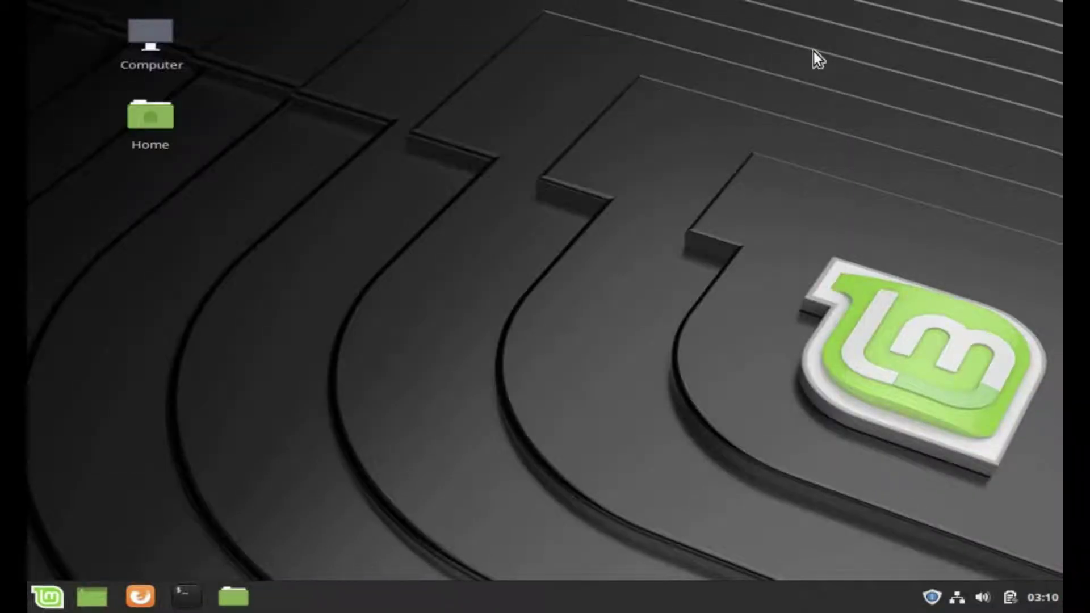
- Open Terminal from the menu and run whoami, pwd, ls and clear
{"action": "left_click", "coordinate": [50, 597]}
{"action": "mouse_move", "coordinate": [202, 243]}
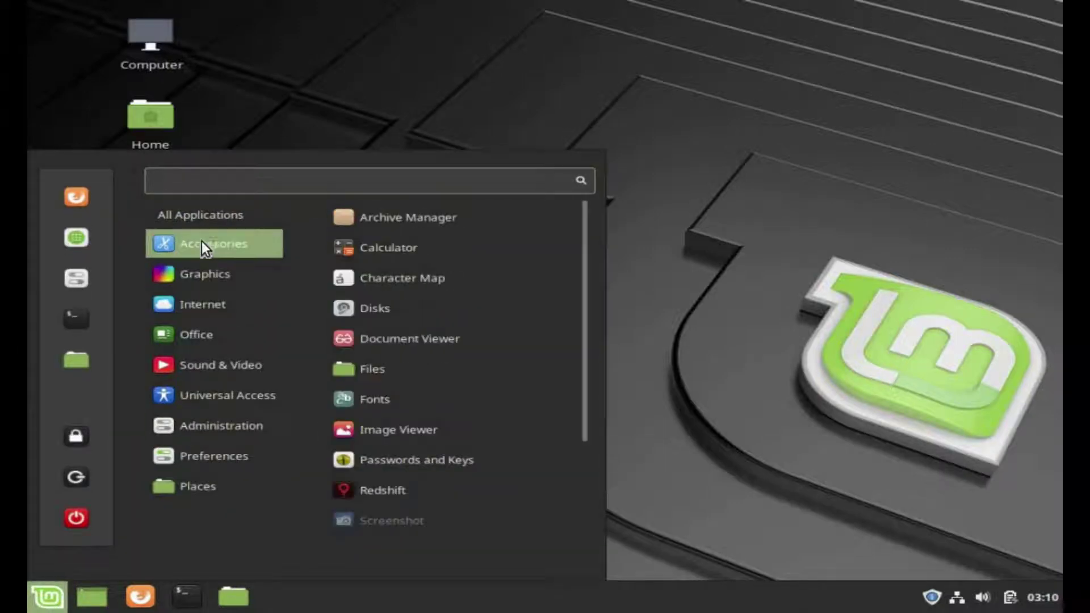
{"action": "scroll", "coordinate": [392, 483], "scroll_direction": "down", "scroll_amount": 3}
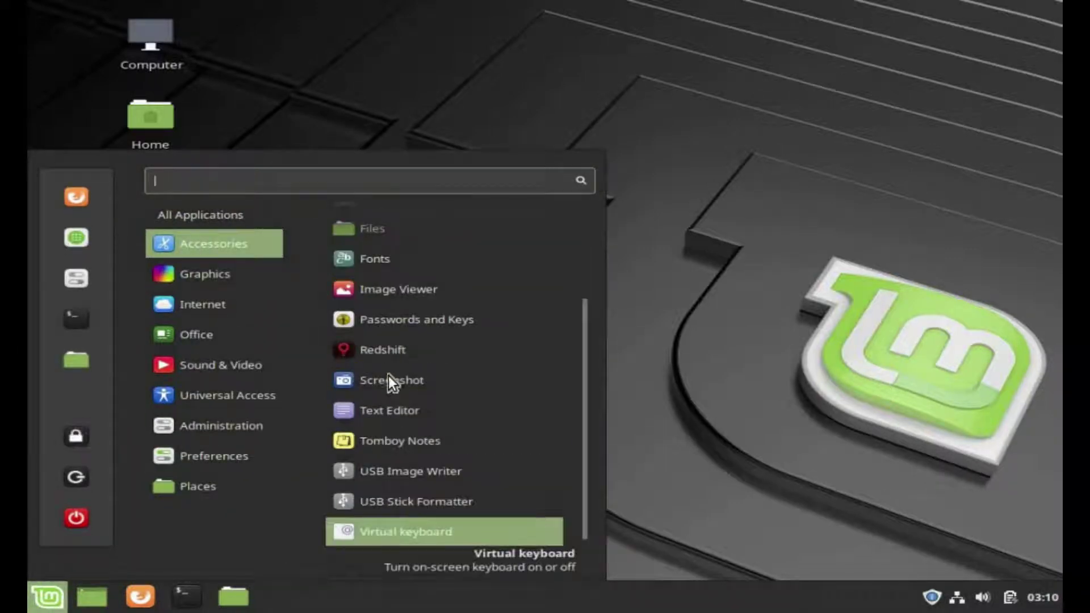
{"action": "scroll", "coordinate": [381, 261], "scroll_direction": "up", "scroll_amount": 3}
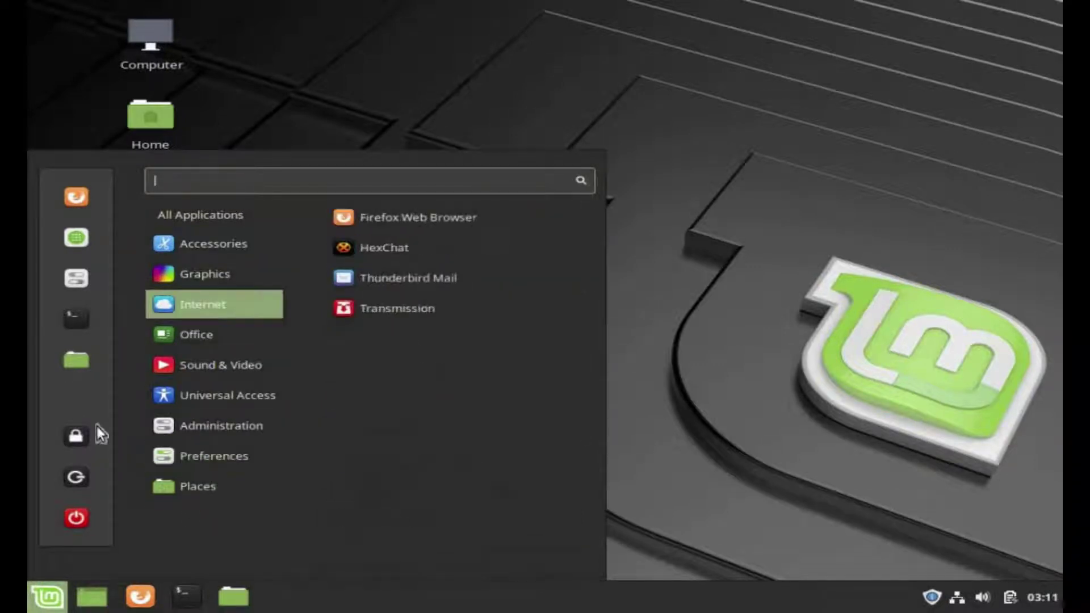
{"action": "left_click", "coordinate": [73, 318]}
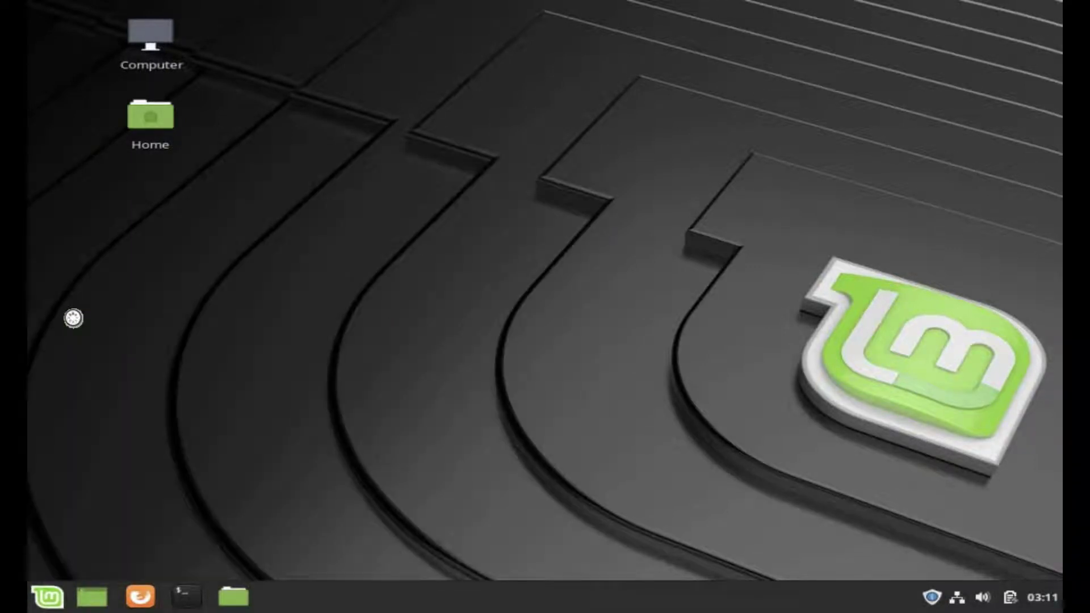
{"action": "type", "text": "whoami"}
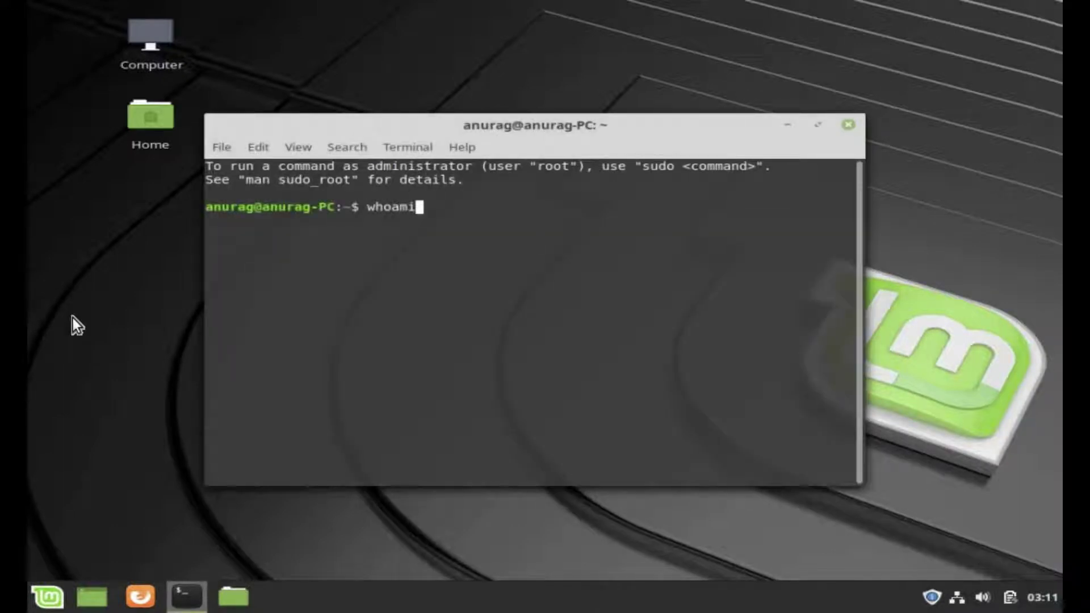
{"action": "key", "text": "Return"}
{"action": "type", "text": "pwd"}
{"action": "key", "text": "Return"}
{"action": "type", "text": "ls"}
{"action": "key", "text": "Return"}
{"action": "type", "text": "clear"}
{"action": "key", "text": "Return"}
- Shut down the computer with 'sudo shutdown now', entering the administrator password
{"action": "type", "text": "sudo shutdown now"}
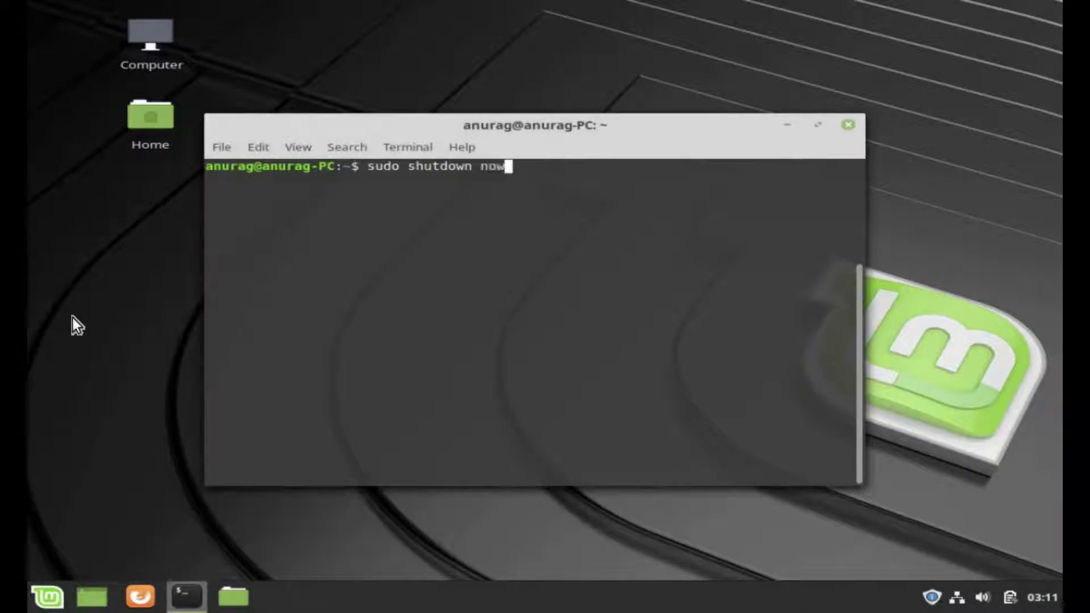
{"action": "key", "text": "Return"}
{"action": "type", "text": "****"}
{"action": "key", "text": "Return"}
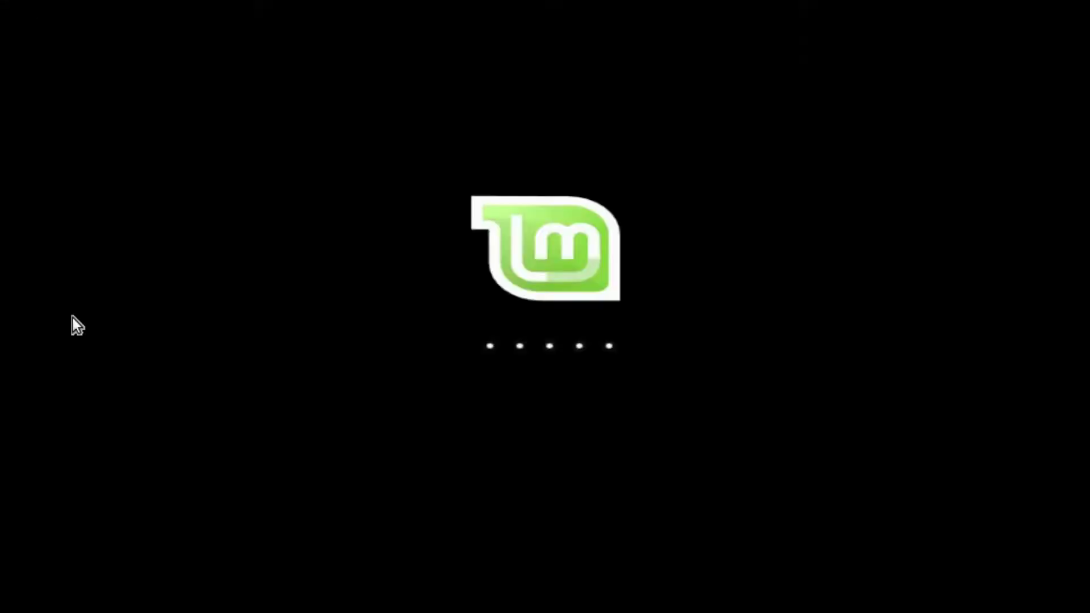